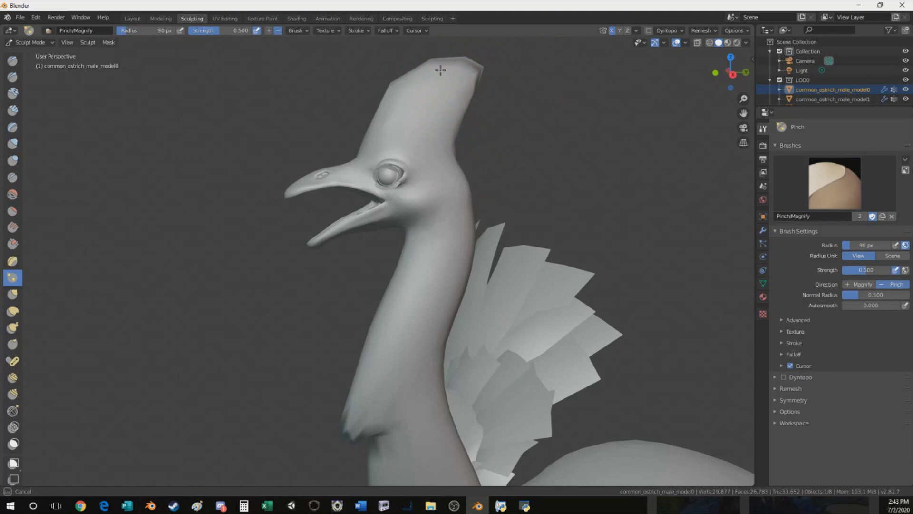
- Highlight common_ostrich_male_model1 on the bird and enlarge the scene object list to show the whole LOD0 collection
scroll(446, 124, down, 9)
mouse_move(446, 124)
middle_down()
mouse_move(564, 163)
mouse_move(656, 76)
mouse_move(495, 218)
mouse_move(486, 172)
mouse_move(537, 181)
middle_up()
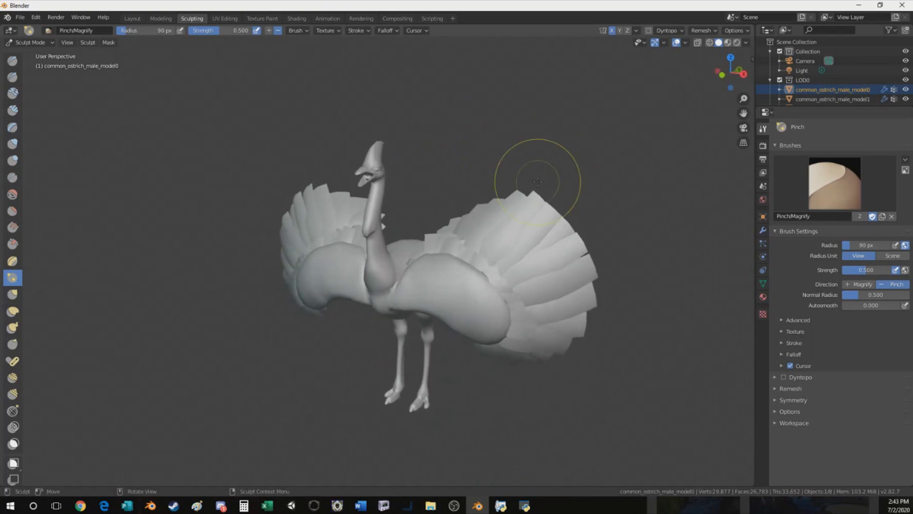
scroll(826, 75, down, 3)
scroll(827, 72, up, 3)
scroll(846, 66, down, 3)
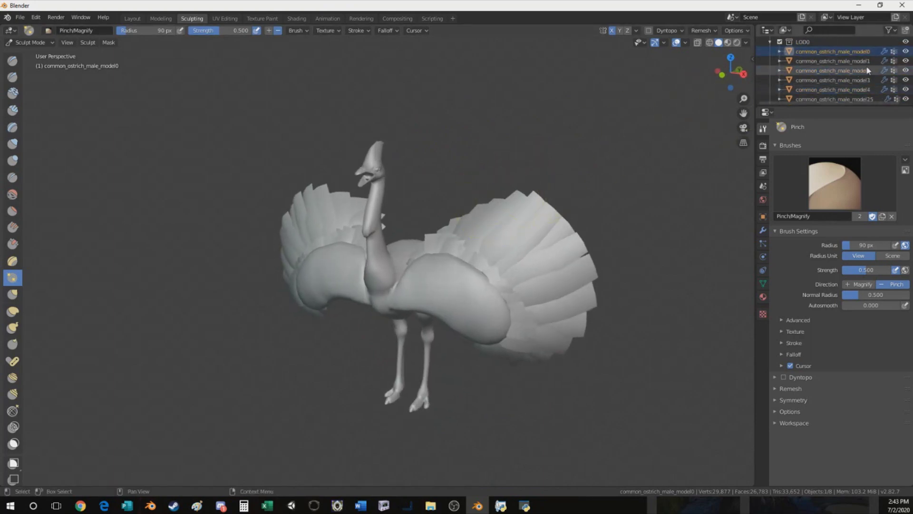
click(858, 60)
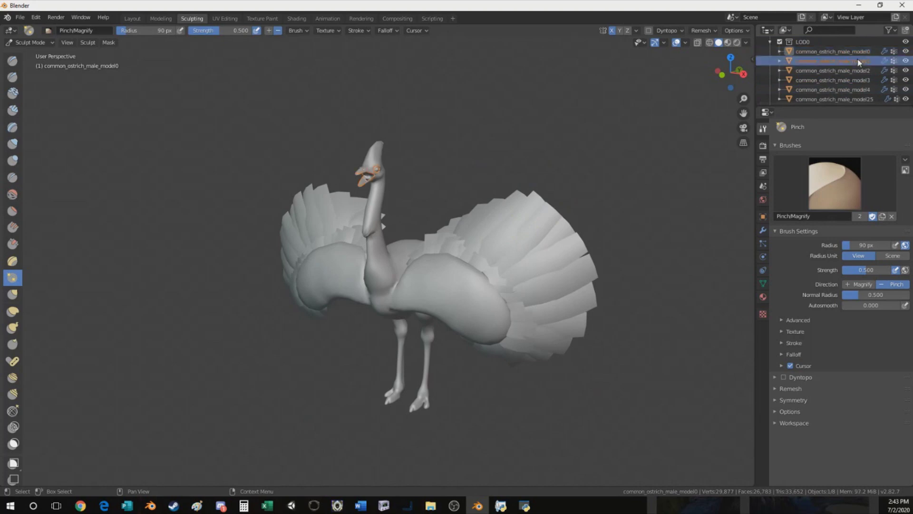
scroll(377, 163, up, 5)
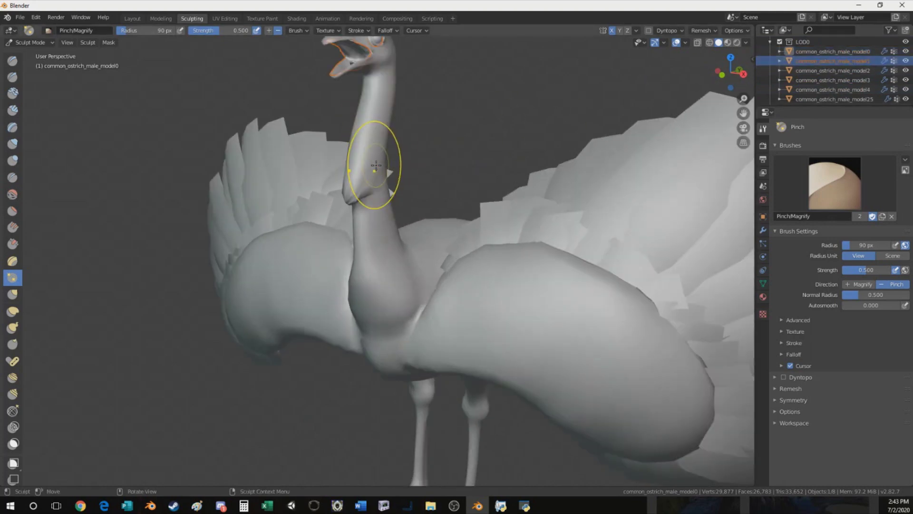
drag(809, 104, 825, 225)
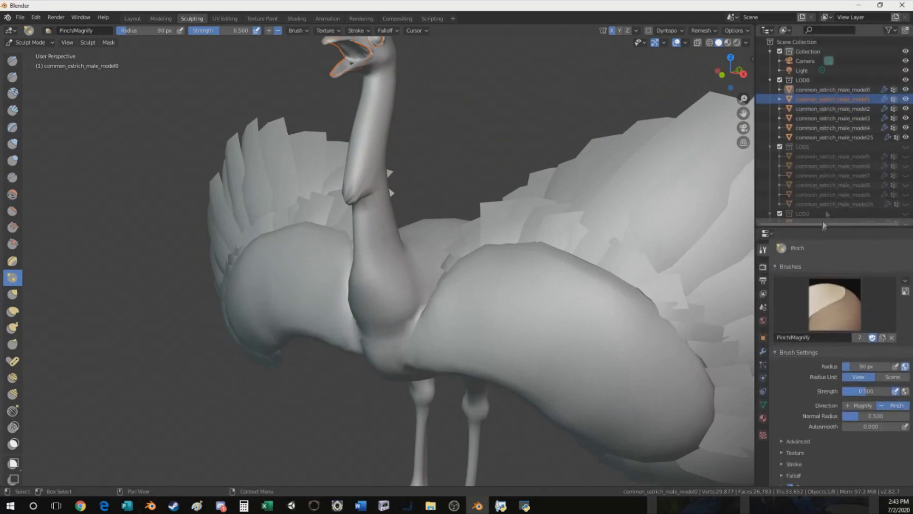
- Identify the bird parts belonging to common_ostrich_male_model0 and model1 by highlighting each and toggling model0's visibility off and on
click(823, 87)
shift+middle_drag(546, 136, 540, 222)
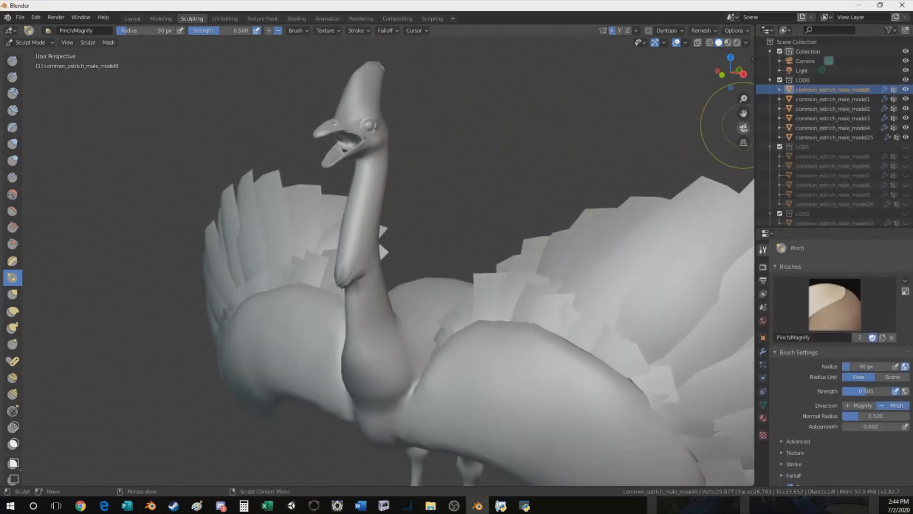
click(905, 90)
click(906, 89)
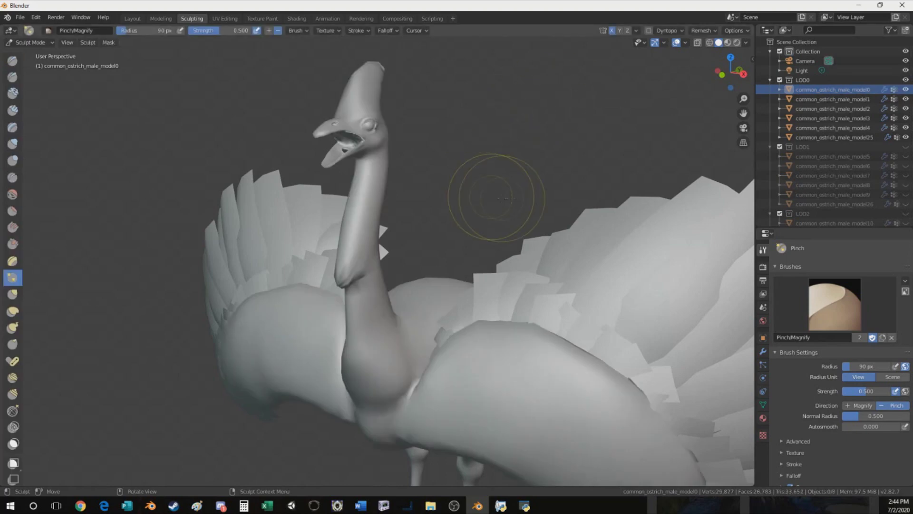
click(858, 98)
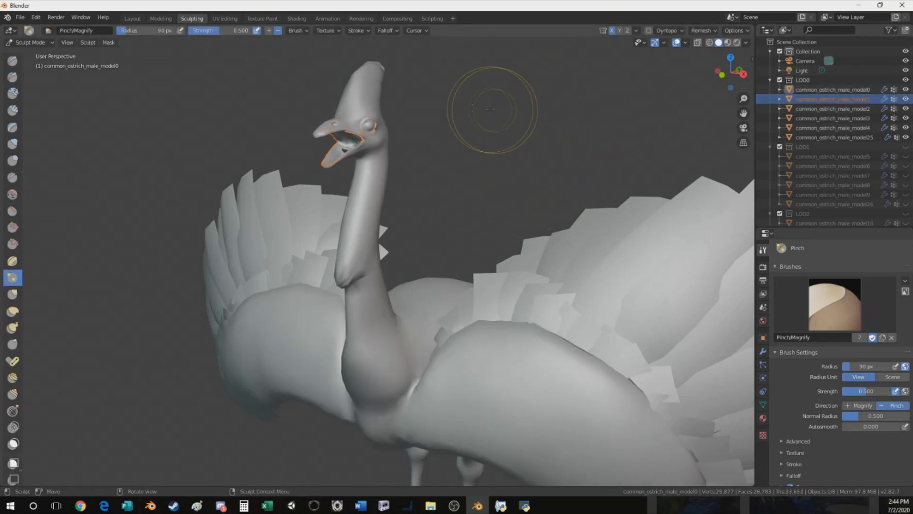
- Make the leg object common_ostrich_male_model2 the active sculpting target by reselecting it and re-entering the Sculpting workspace
click(817, 110)
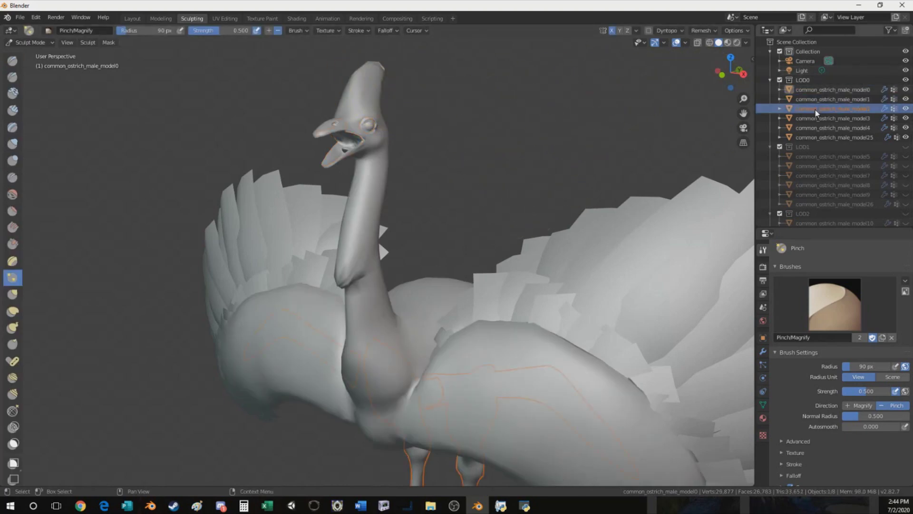
middle_drag(472, 290, 499, 267)
shift+middle_drag(552, 280, 561, 111)
drag(407, 371, 409, 363)
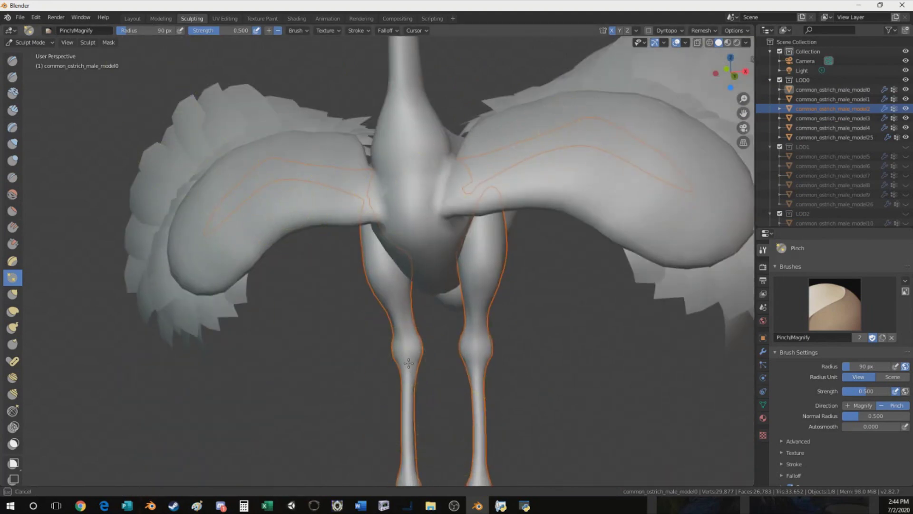
click(132, 18)
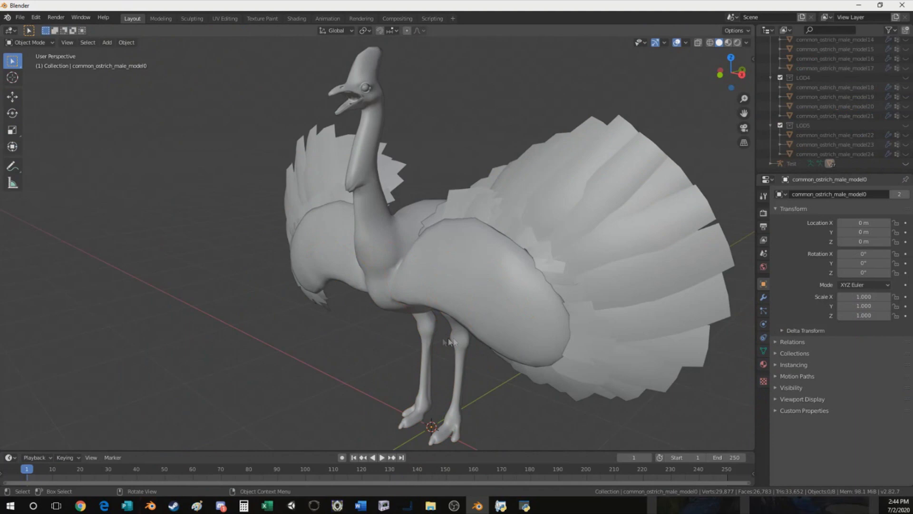
click(191, 19)
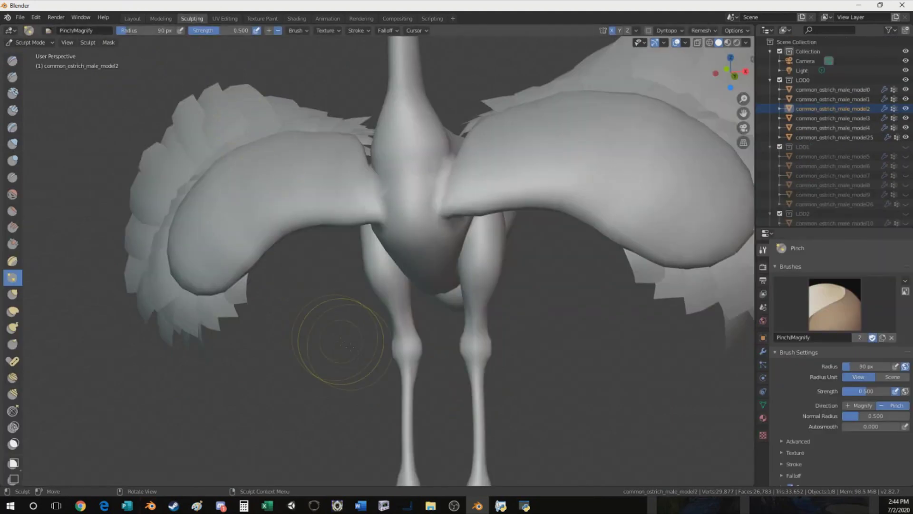
- Thicken both legs from the shins up to the lower thighs with the Inflate brush at a 205 px radius
scroll(361, 329, up, 4)
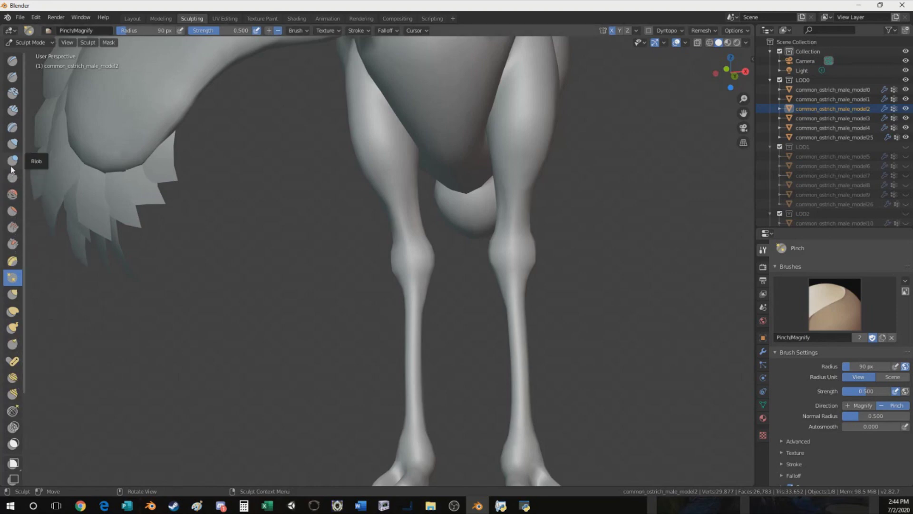
click(12, 143)
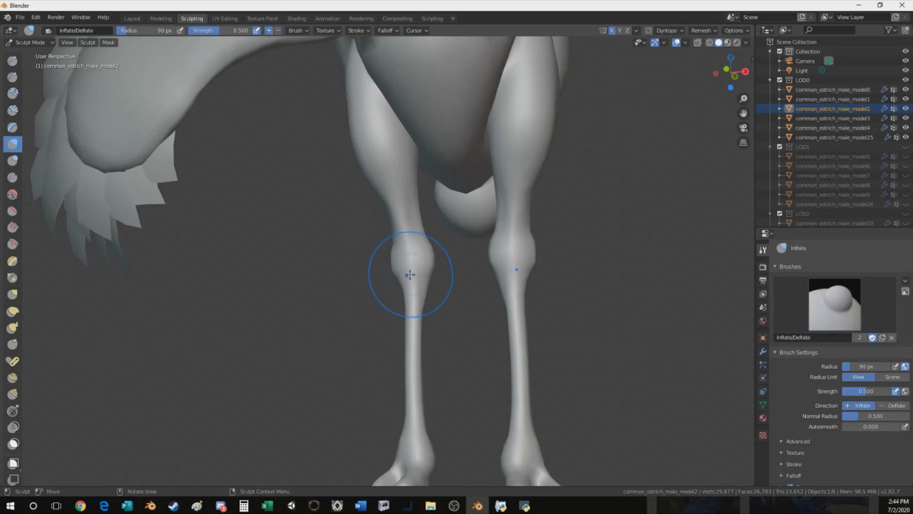
key(bracketright)
key(bracketright)
key(bracketright)
key(bracketright)
key(bracketright)
key(bracketright)
key(bracketright)
drag(412, 299, 410, 404)
mouse_move(412, 317)
mouse_down()
mouse_move(419, 376)
mouse_move(416, 265)
mouse_move(397, 243)
mouse_move(394, 206)
mouse_move(406, 248)
mouse_move(399, 218)
mouse_up()
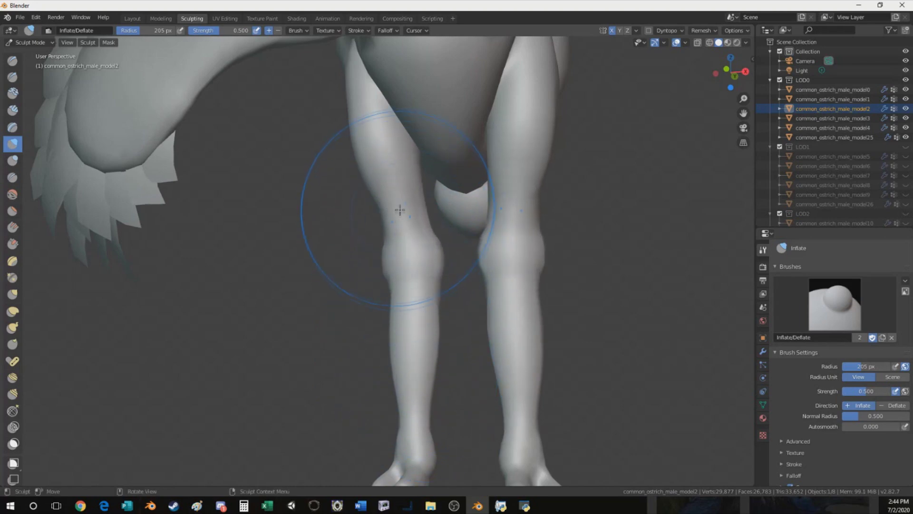
- Examine the thickened legs and the surrounding body from the side and rear
scroll(400, 218, down, 5)
mouse_move(521, 230)
middle_down()
mouse_move(438, 215)
mouse_move(450, 304)
mouse_move(475, 262)
mouse_move(556, 270)
mouse_move(456, 261)
mouse_move(394, 238)
middle_up()
scroll(450, 305, up, 4)
scroll(547, 273, down, 3)
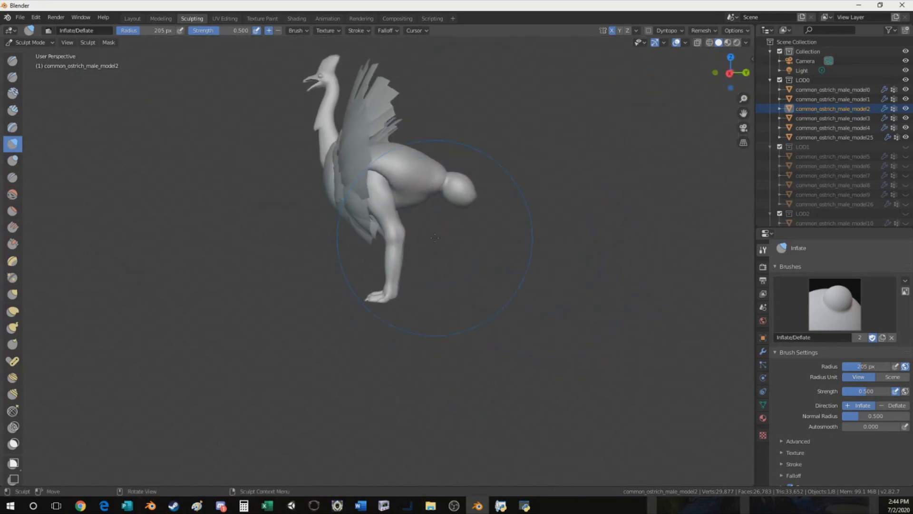
scroll(395, 238, up, 5)
scroll(395, 238, up, 3)
shift+middle_drag(345, 110, 391, 290)
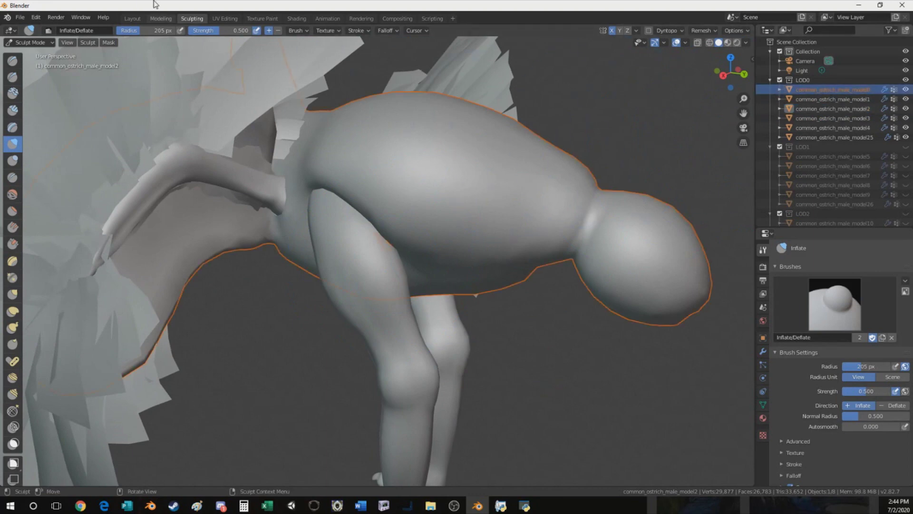
- Make the body object common_ostrich_male_model0 the active sculpting target by switching through the Layout and Modeling workspaces
click(132, 18)
click(168, 19)
middle_drag(367, 216, 286, 209)
scroll(342, 200, up, 9)
shift+middle_drag(349, 164, 355, 186)
scroll(355, 187, down, 5)
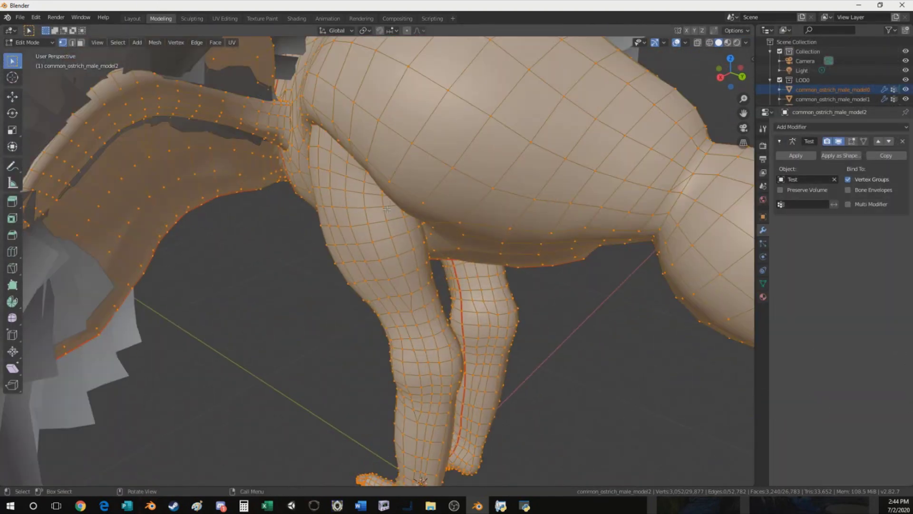
click(200, 18)
scroll(305, 176, up, 3)
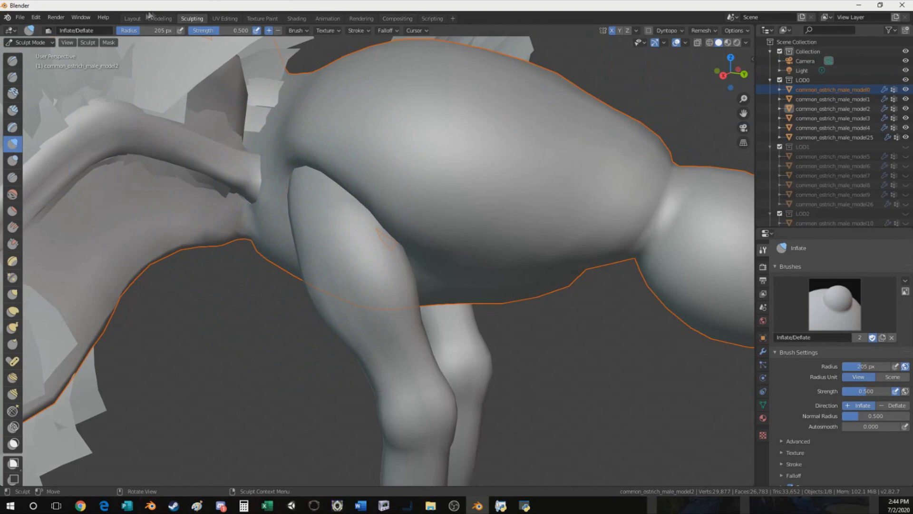
click(133, 18)
click(192, 18)
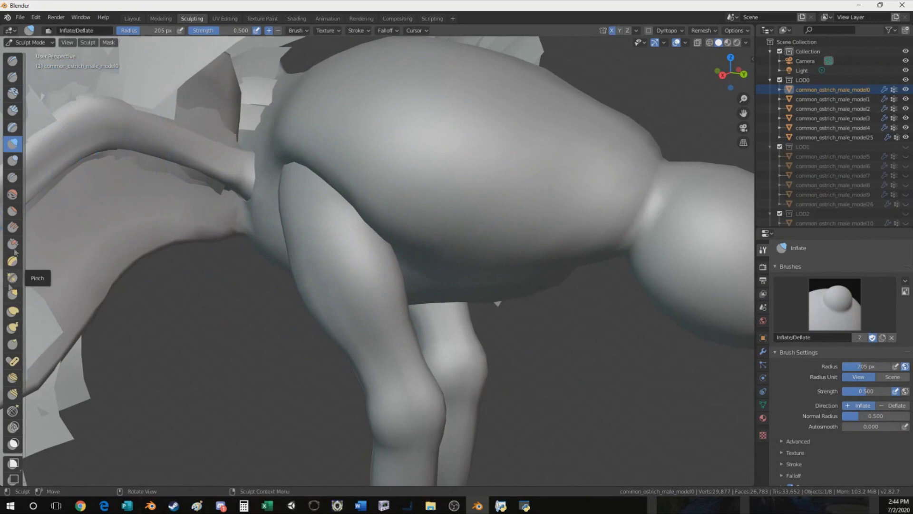
- Try to build up the body around the upper thigh with the Draw brush at a 205 px radius
click(12, 60)
mouse_move(344, 215)
mouse_down()
mouse_move(350, 265)
mouse_move(375, 188)
mouse_move(364, 214)
mouse_up()
mouse_move(357, 214)
middle_down()
mouse_move(390, 212)
mouse_move(337, 222)
mouse_move(381, 202)
middle_up()
mouse_move(381, 201)
mouse_down()
mouse_move(324, 186)
mouse_move(324, 208)
mouse_up()
key(ctrl+z)
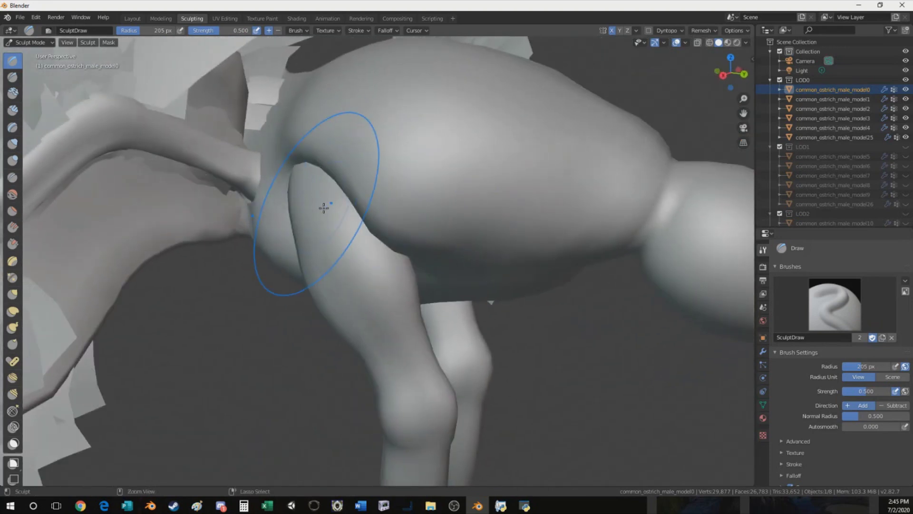
middle_drag(336, 208, 374, 191)
mouse_move(374, 192)
mouse_down()
mouse_move(422, 167)
mouse_move(470, 202)
mouse_up()
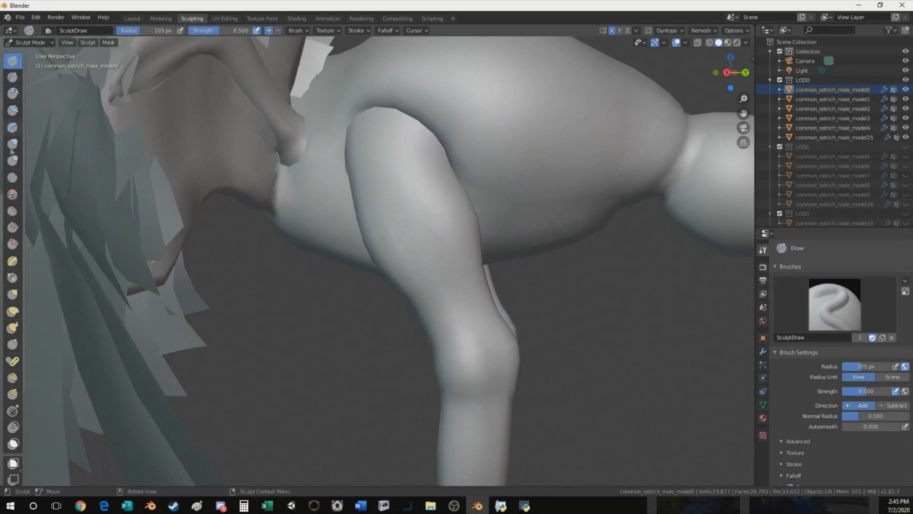
- Switch to the Grab brush and try pulling the body surface down over the upper thigh at a 383 px radius
click(12, 260)
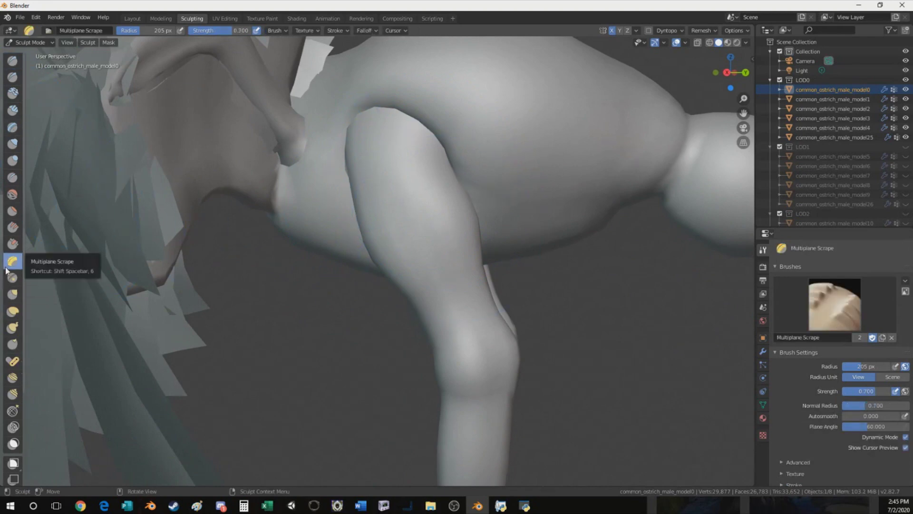
click(13, 295)
key(bracketright)
key(bracketright)
key(bracketright)
key(bracketright)
key(bracketright)
drag(404, 155, 413, 271)
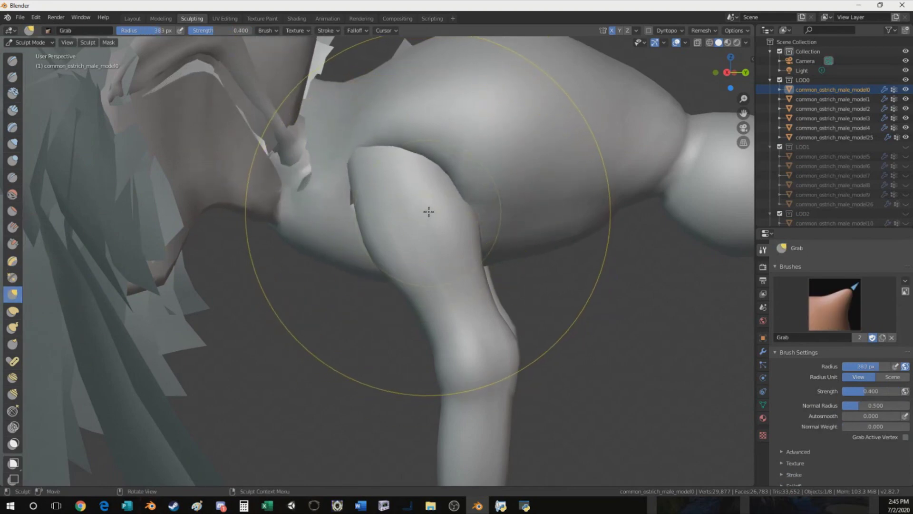
key(ctrl+z)
- Set the Grab radius to 202 px and pull the body surface down over the thigh towards the knee
key(bracketleft)
key(bracketleft)
key(bracketleft)
key(bracketleft)
key(bracketleft)
key(bracketleft)
drag(393, 142, 405, 286)
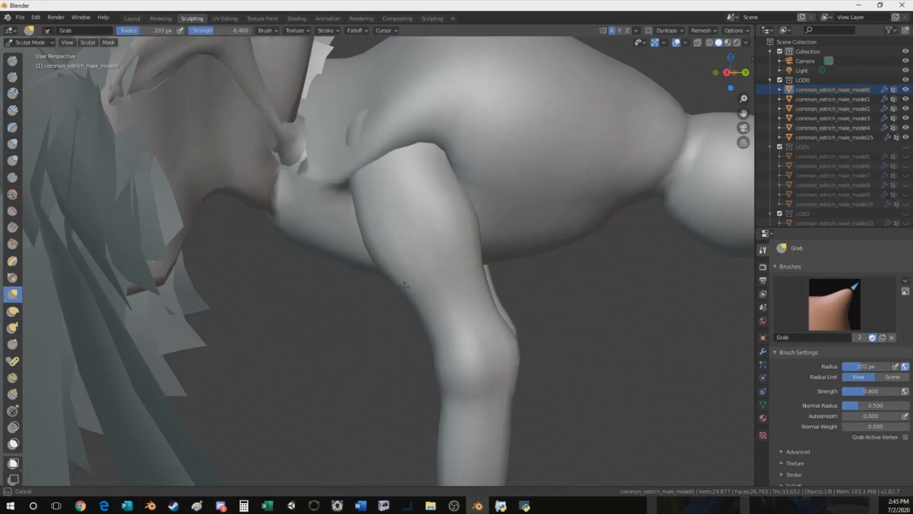
drag(435, 149, 418, 260)
drag(464, 219, 459, 386)
drag(411, 202, 446, 363)
drag(374, 202, 380, 292)
mouse_move(345, 210)
mouse_down()
mouse_move(332, 230)
mouse_move(334, 255)
mouse_up()
drag(375, 153, 266, 58)
- Pull the flank forward beside the wing base and lift the body's lower edge above the leg with Grab
scroll(552, 142, down, 3)
middle_drag(440, 156, 430, 187)
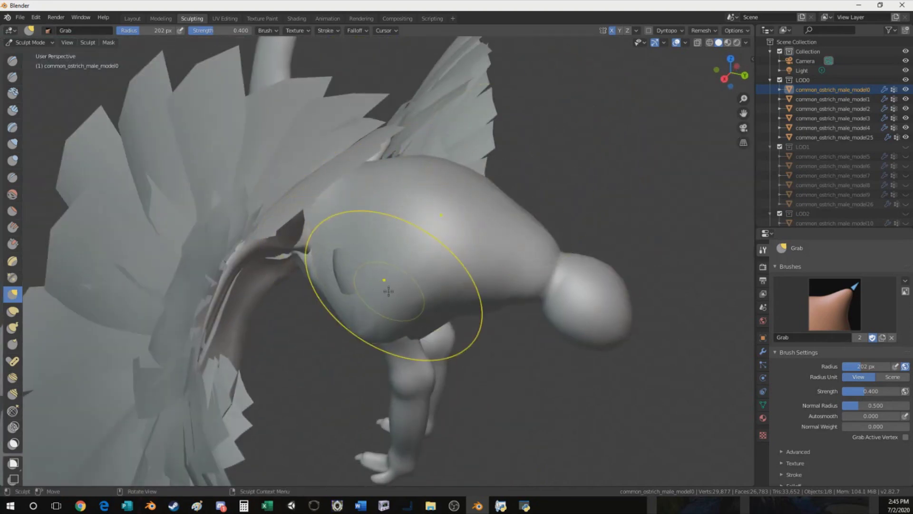
mouse_move(388, 290)
middle_down()
mouse_move(299, 254)
mouse_move(384, 288)
middle_up()
drag(320, 240, 283, 240)
middle_drag(387, 285, 320, 231)
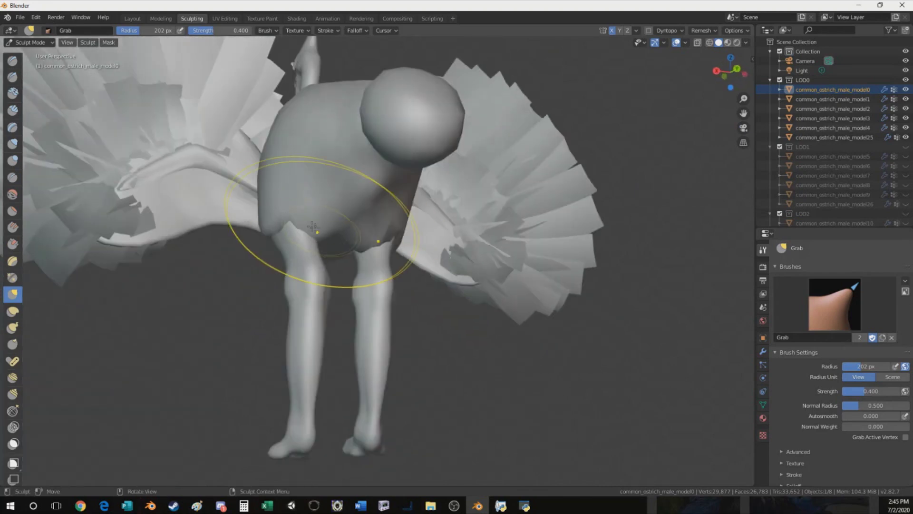
drag(299, 258, 297, 237)
middle_drag(364, 196, 426, 190)
- Reshape the folded body surface between the belly and the top of the leg with several Grab strokes
scroll(357, 209, up, 5)
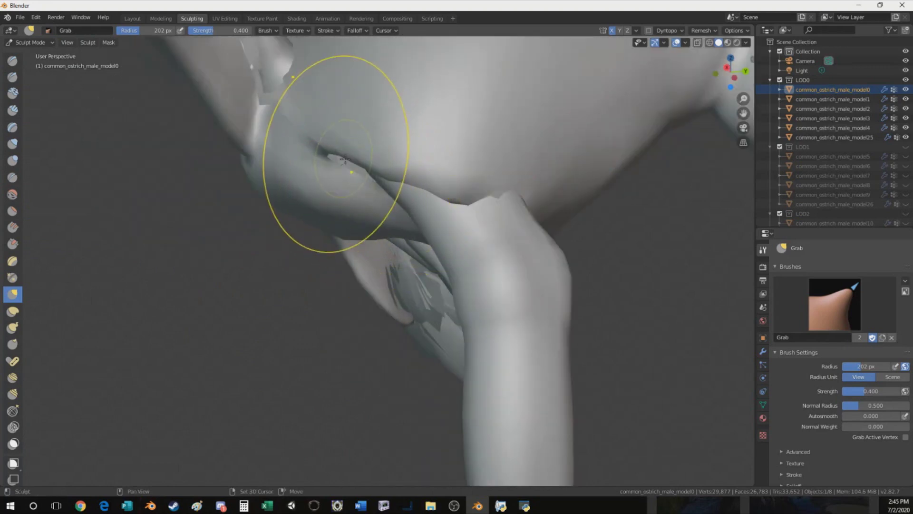
scroll(446, 177, down, 12)
middle_drag(446, 177, 499, 159)
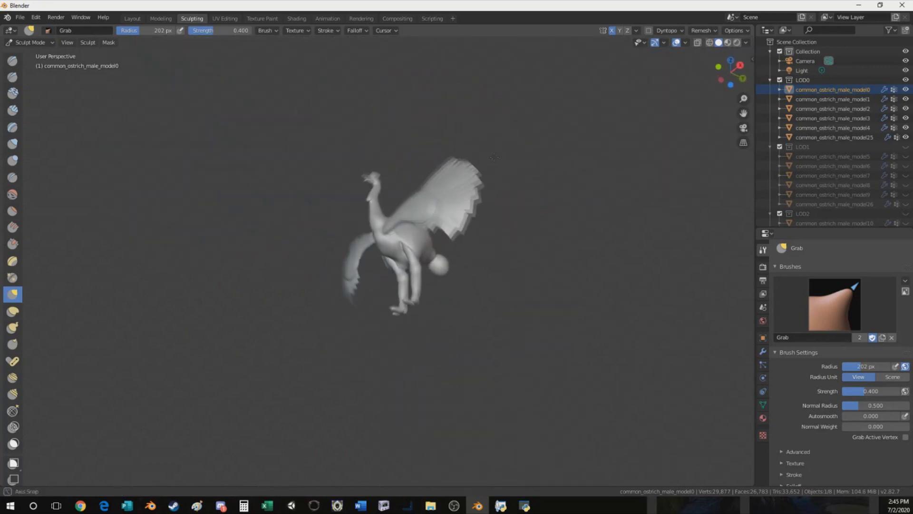
scroll(441, 221, up, 7)
middle_drag(442, 222, 386, 240)
scroll(385, 240, up, 6)
scroll(384, 238, down, 2)
drag(370, 162, 407, 211)
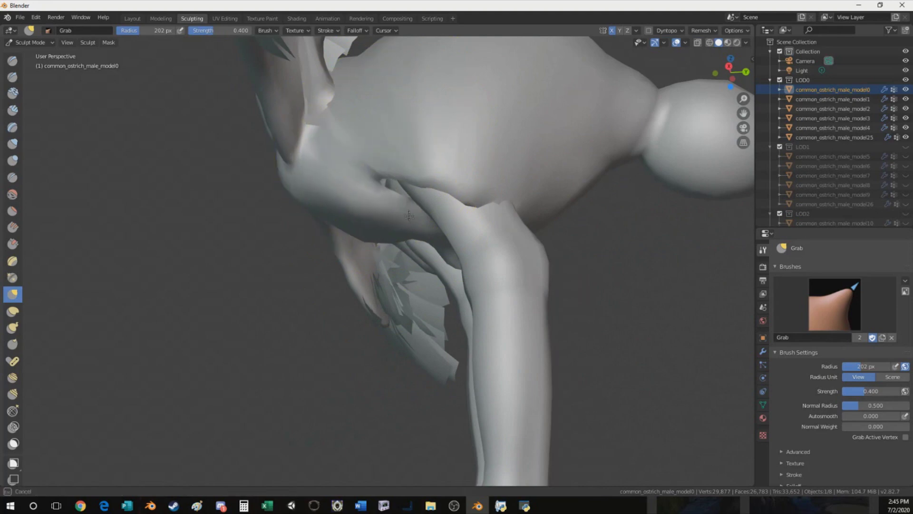
drag(476, 225, 475, 214)
drag(422, 137, 395, 134)
mouse_move(389, 176)
mouse_down()
mouse_move(400, 175)
mouse_move(393, 149)
mouse_move(383, 153)
mouse_up()
- Return to the Layout workspace in Object Mode and make common_ostrich_male_model25 the active object
scroll(505, 146, down, 10)
middle_drag(504, 147, 498, 181)
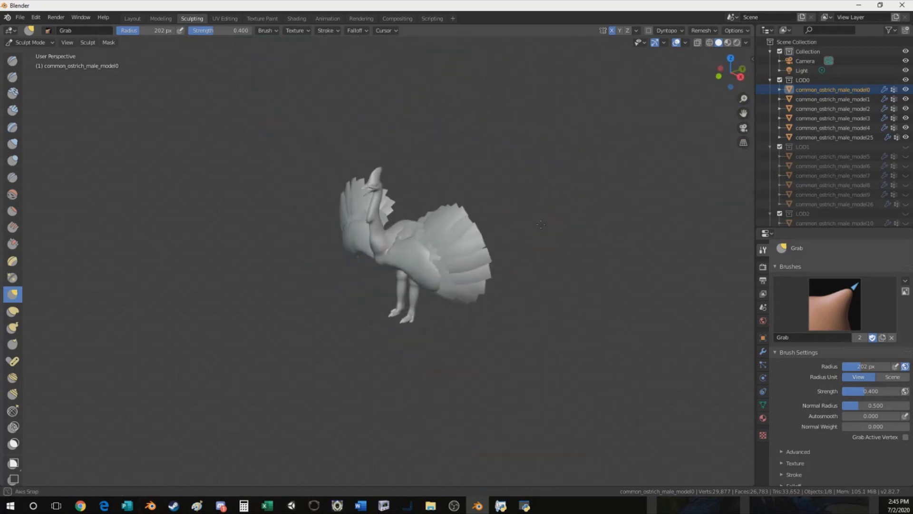
scroll(459, 184, up, 6)
click(835, 126)
click(833, 137)
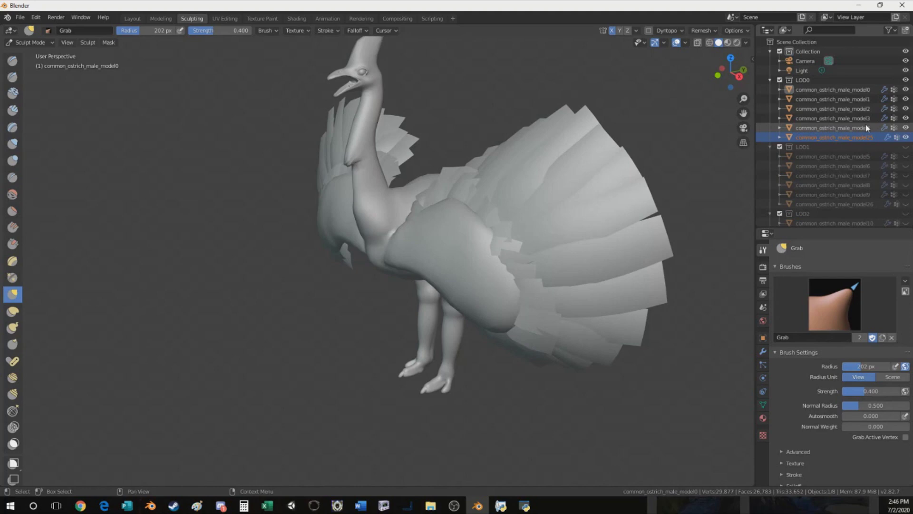
click(906, 137)
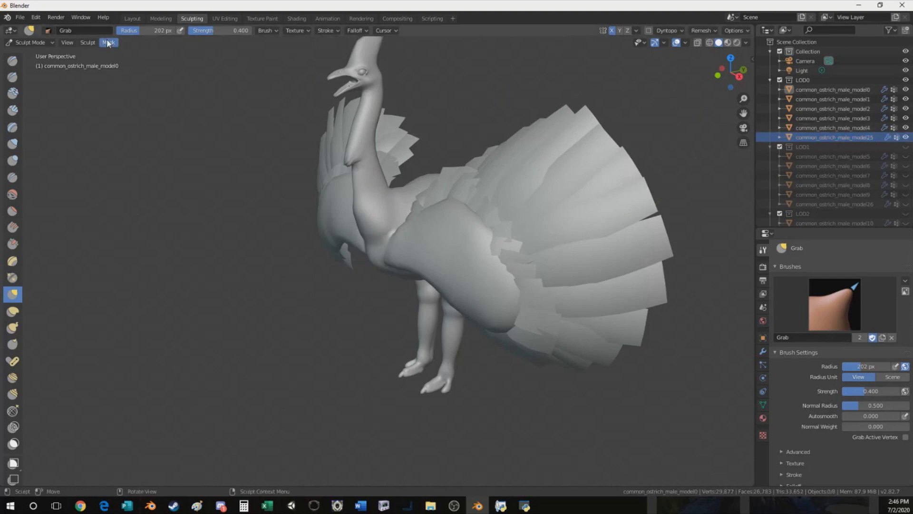
click(132, 18)
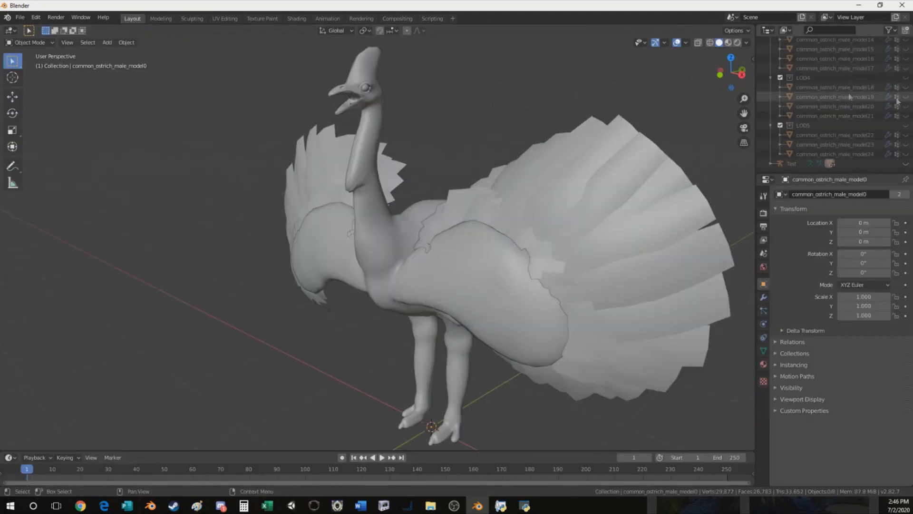
scroll(875, 88, up, 10)
click(853, 136)
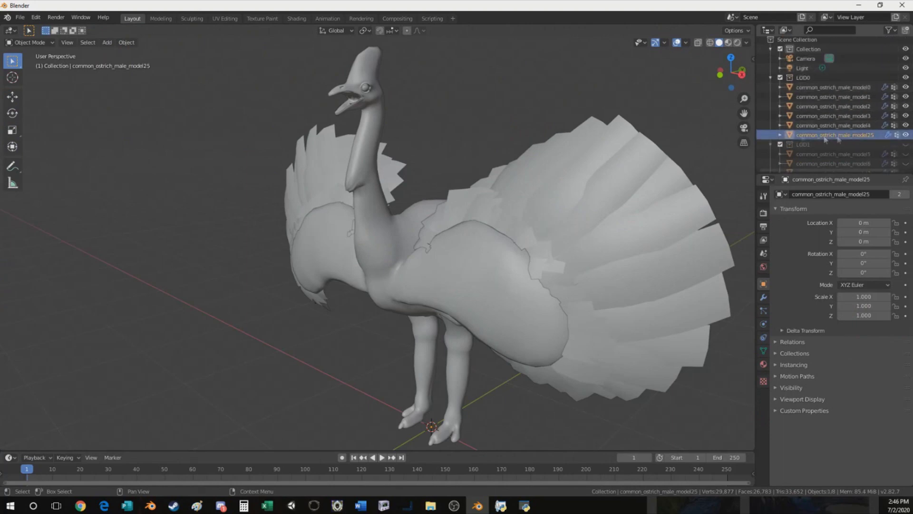
- Open common_ostrich_male_model25 in the Modeling workspace and turn on X-ray for its mesh
click(167, 18)
scroll(381, 151, down, 8)
middle_drag(381, 151, 379, 219)
scroll(436, 140, up, 2)
scroll(446, 133, up, 4)
scroll(446, 133, down, 3)
middle_drag(509, 174, 531, 170)
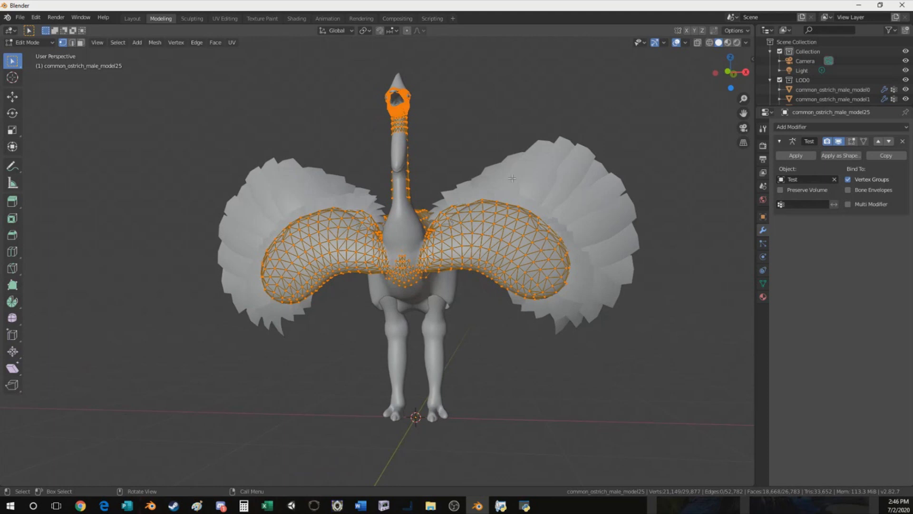
middle_drag(521, 182, 543, 171)
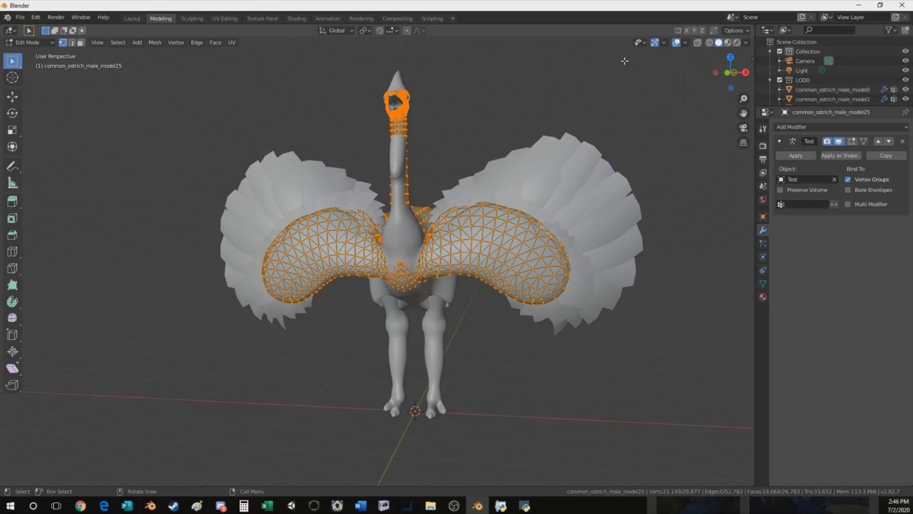
middle_drag(641, 88, 614, 102)
click(697, 43)
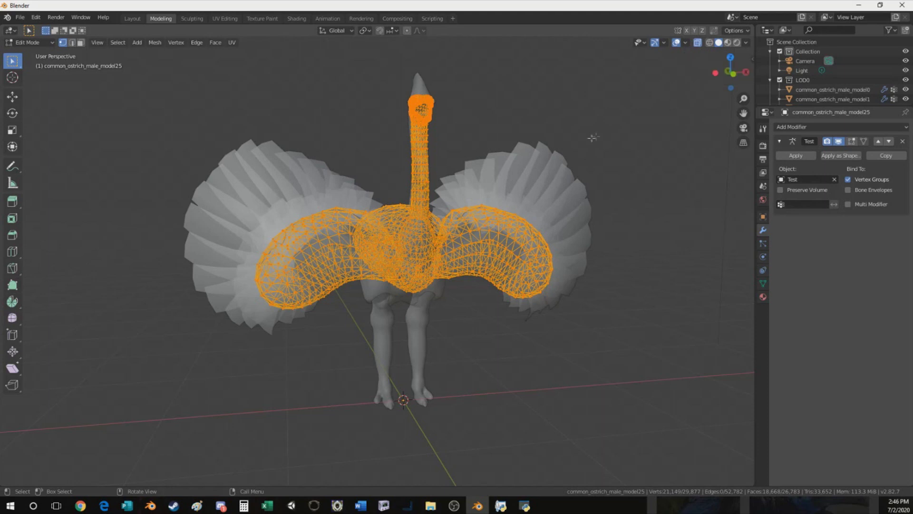
- Delete the faces of nearly the whole mesh, leaving only a small patch at the outer tip of one wing
middle_drag(528, 84, 495, 79)
key(alt+a)
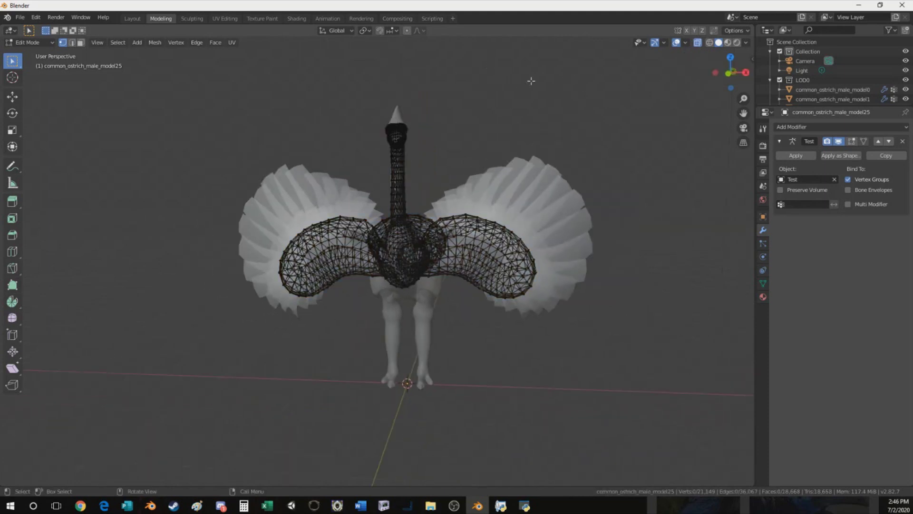
drag(576, 68, 283, 341)
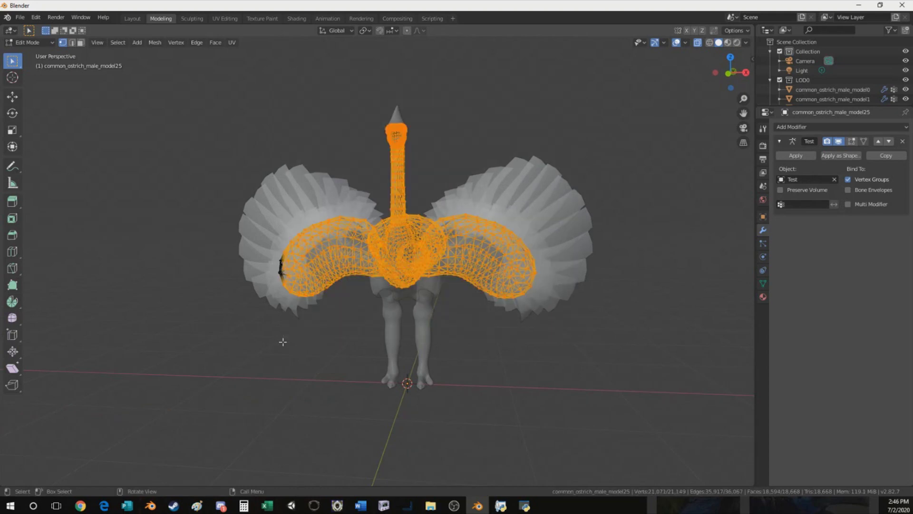
key(x)
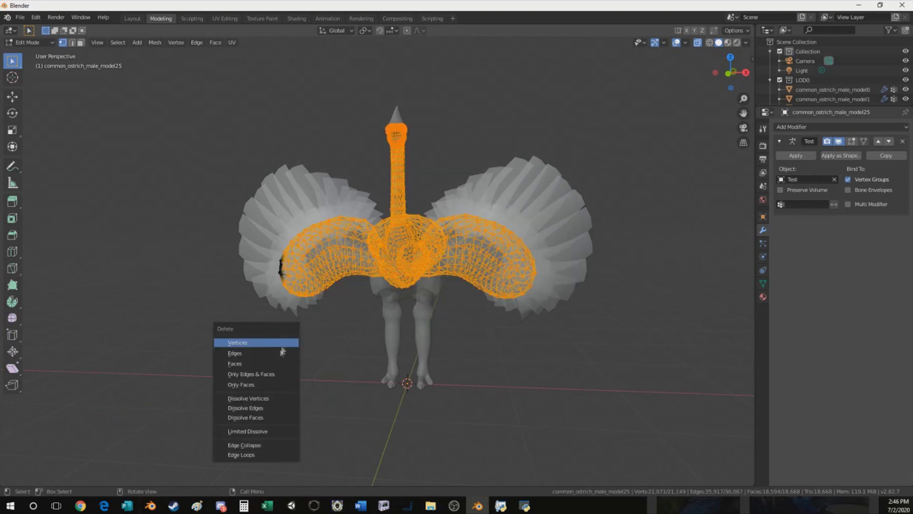
click(273, 366)
- Trim the leftover wing-tip faces down to a smaller patch and return to the Layout workspace
scroll(273, 333, up, 4)
middle_drag(200, 257, 314, 225)
scroll(266, 249, up, 4)
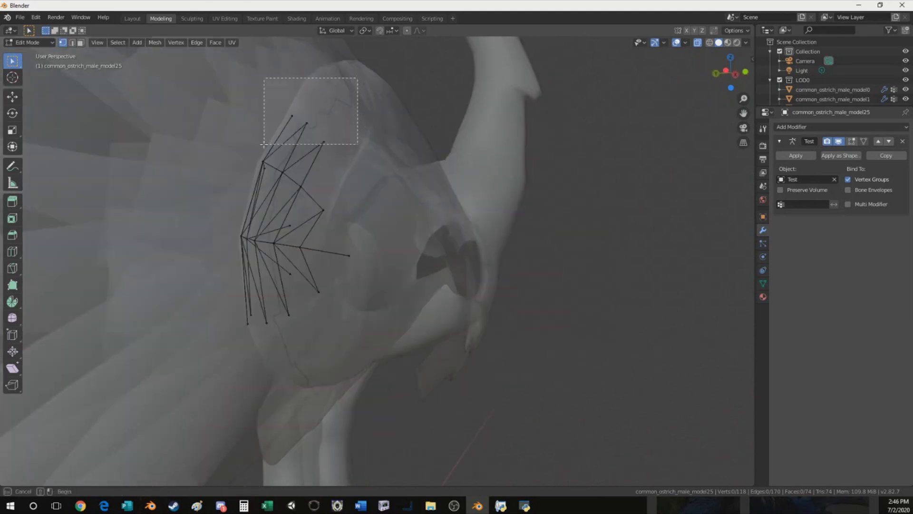
drag(236, 164, 235, 166)
click(236, 167)
drag(351, 192, 224, 376)
drag(281, 327, 237, 331)
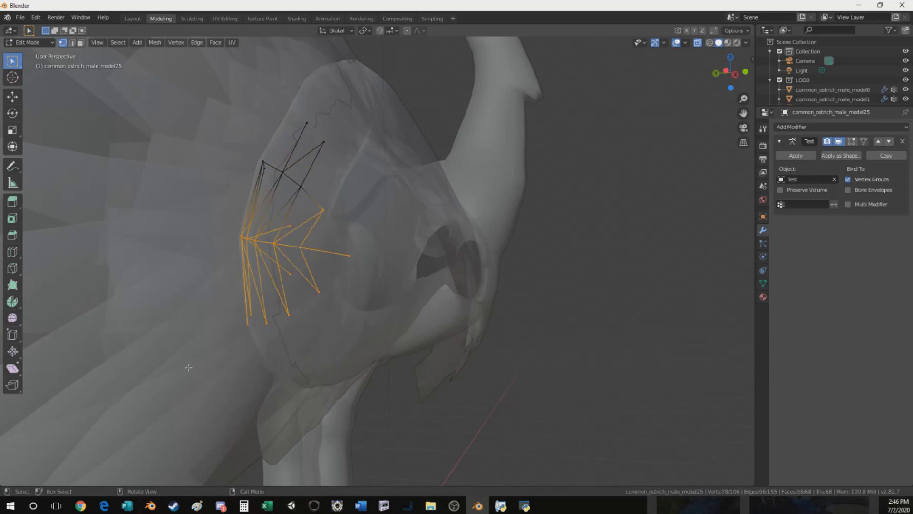
key(x)
click(226, 335)
middle_drag(225, 334, 179, 213)
drag(178, 213, 94, 287)
key(x)
click(94, 288)
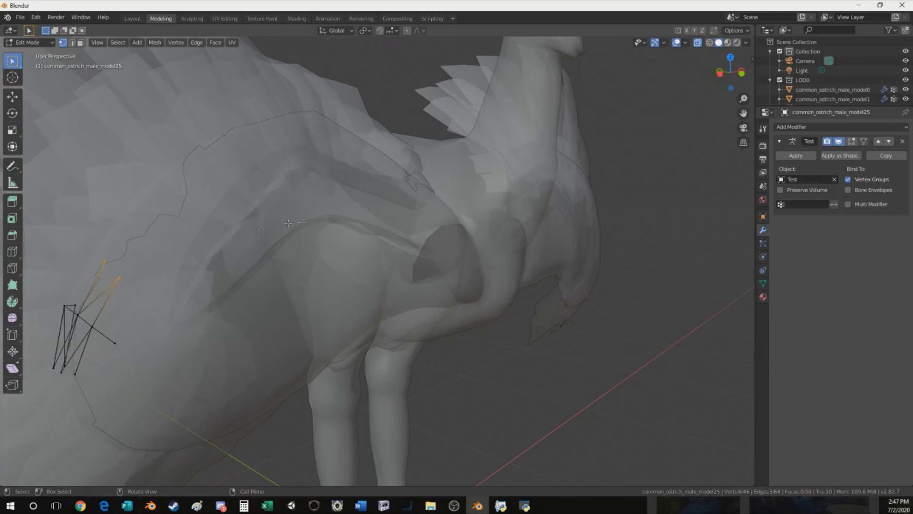
scroll(380, 214, down, 6)
middle_drag(400, 204, 333, 217)
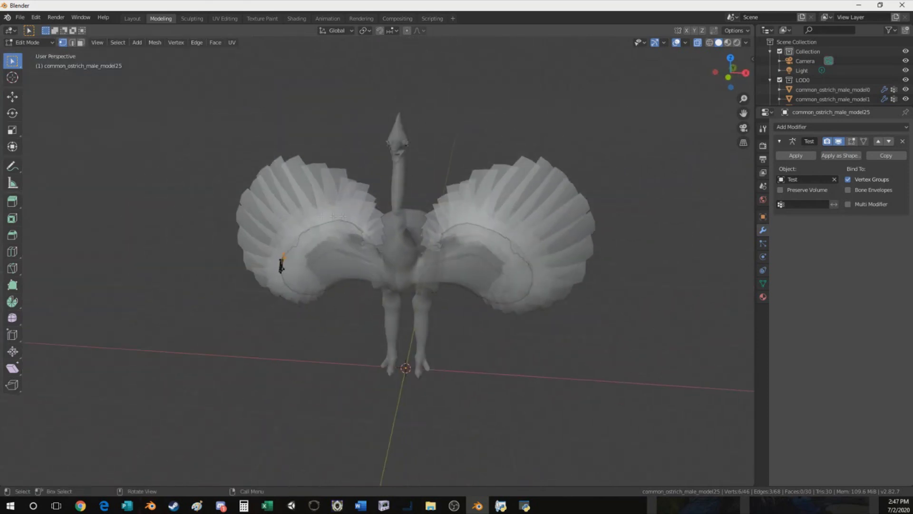
click(133, 19)
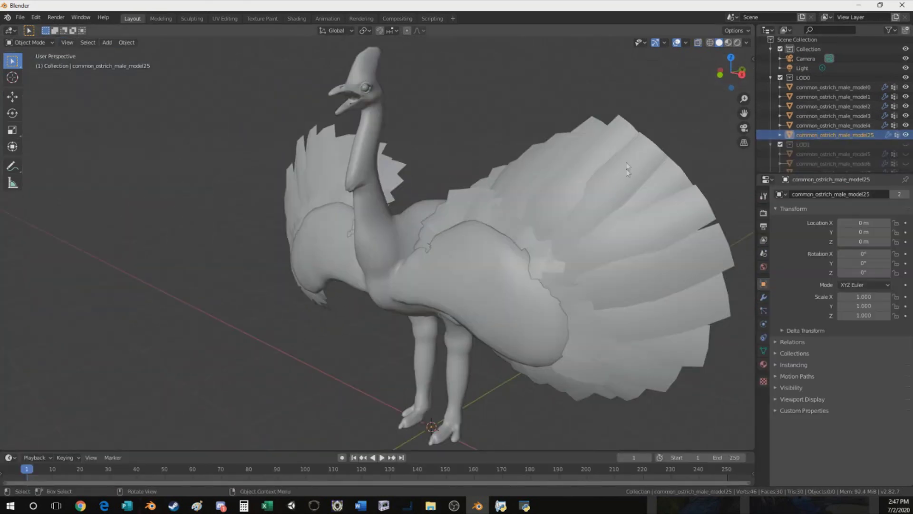
- Duplicate common_ostrich_male_model0 in place and move the duplicate into the LOD1 collection
scroll(619, 176, down, 5)
middle_drag(589, 155, 427, 173)
scroll(427, 173, up, 3)
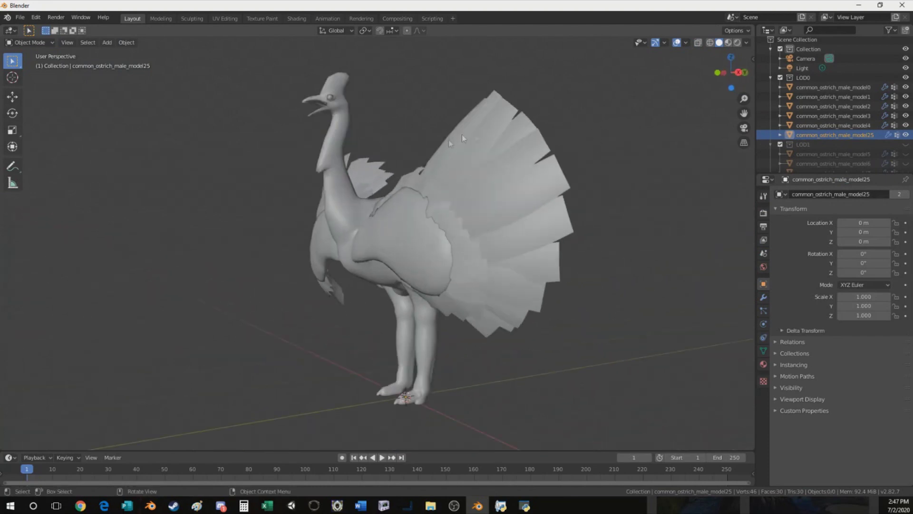
click(827, 87)
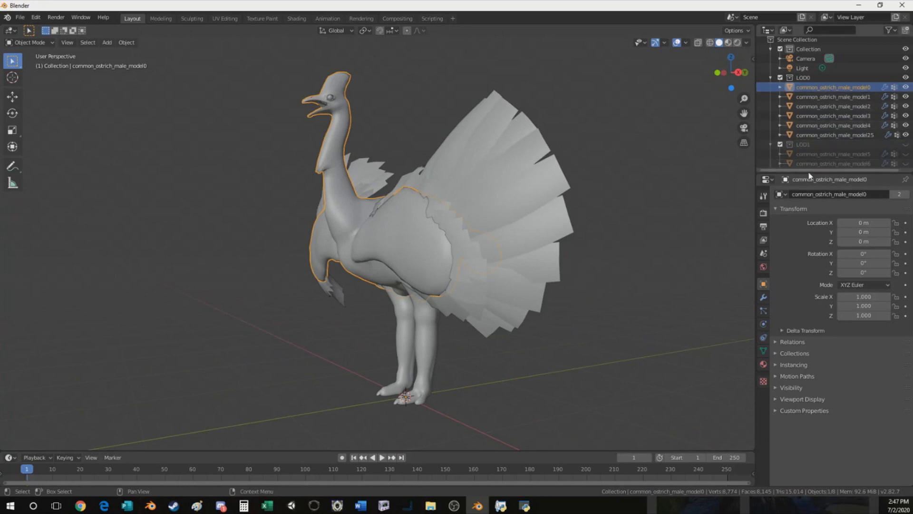
drag(809, 173, 808, 402)
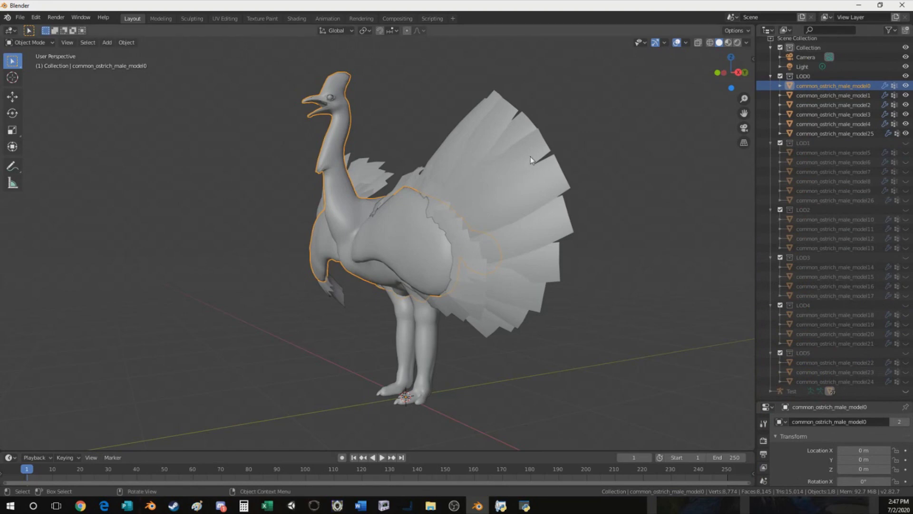
key(shift)
key(shift+d)
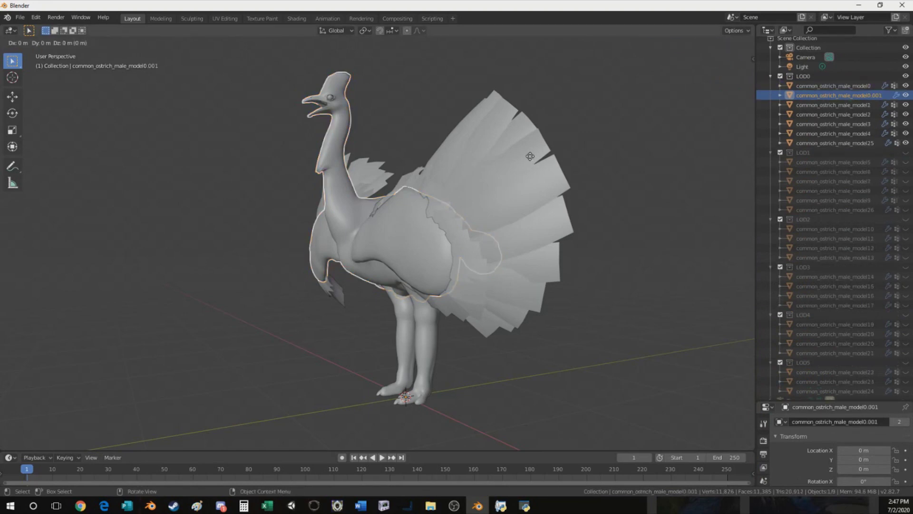
right_click(530, 156)
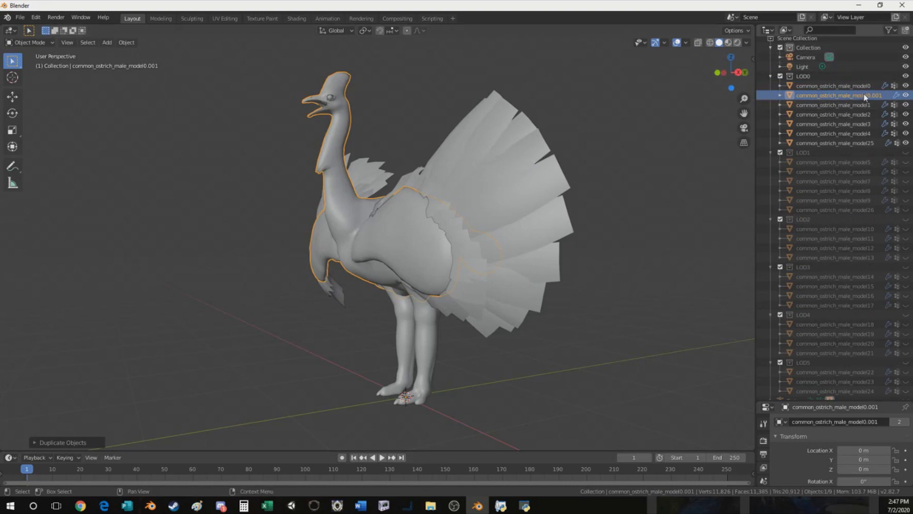
drag(865, 96, 840, 152)
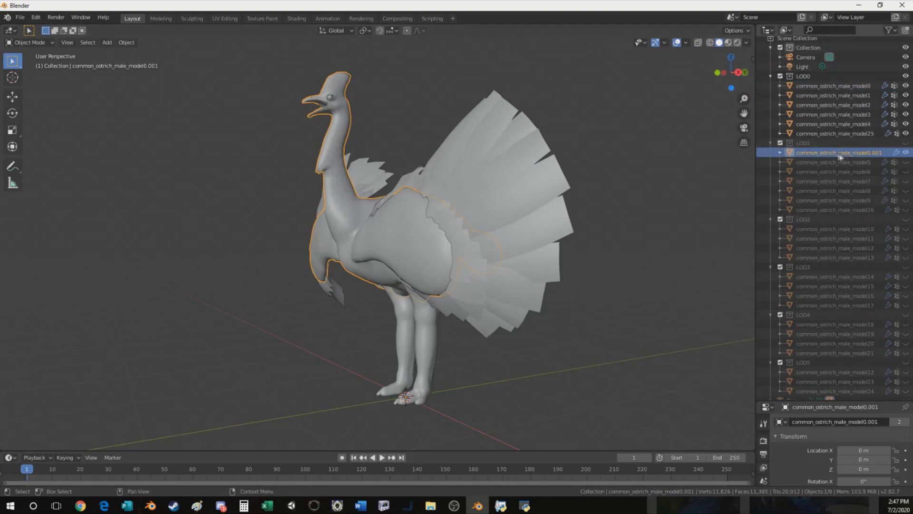
- Delete the old common_ostrich_male_model5 from LOD1 and rename the model0 duplicate as common_ostrich_male_model5
click(840, 164)
click(906, 162)
click(906, 163)
double_click(850, 163)
key(ctrl+c)
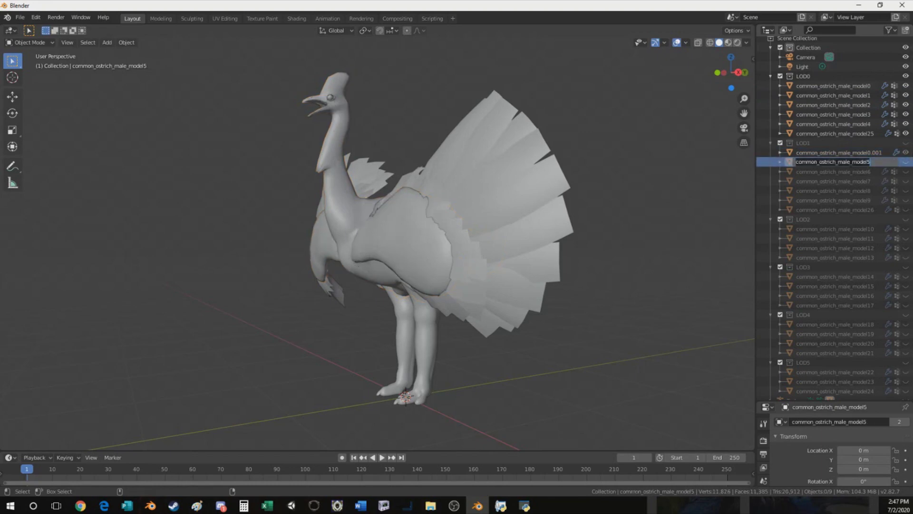
click(848, 153)
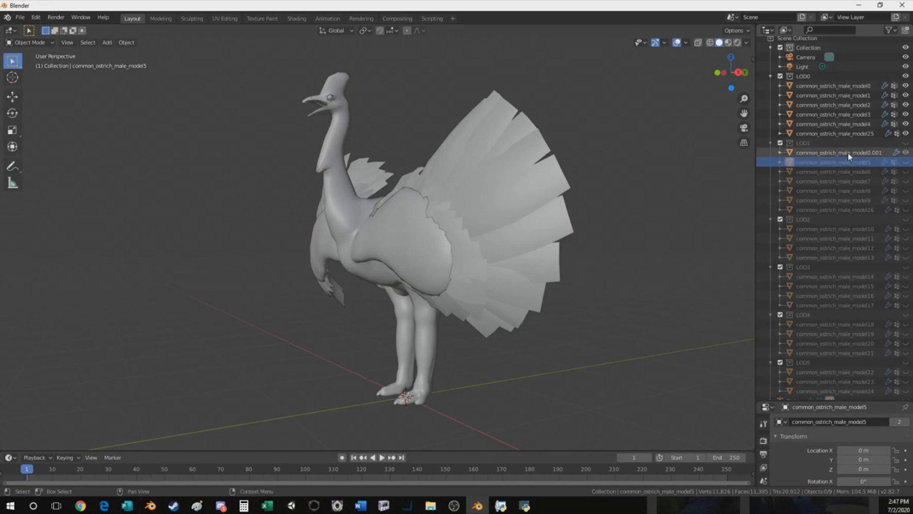
click(849, 153)
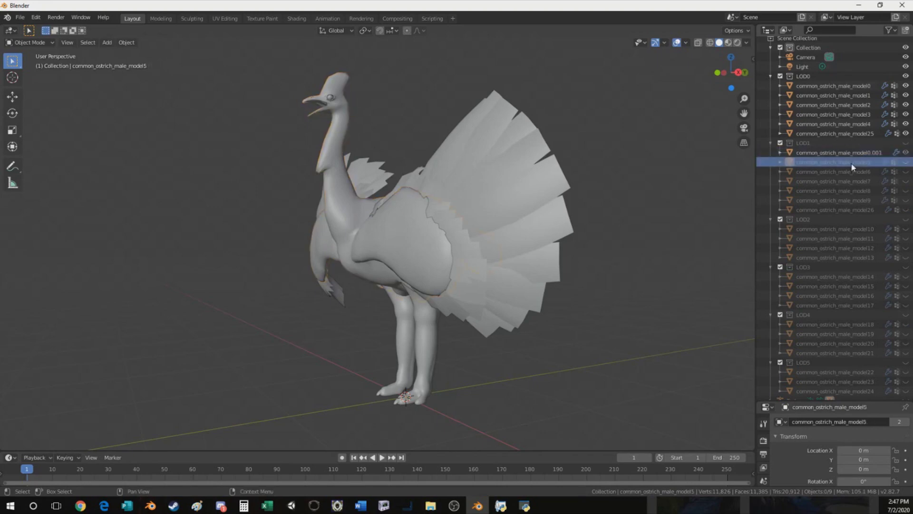
right_click(852, 163)
click(837, 189)
double_click(853, 151)
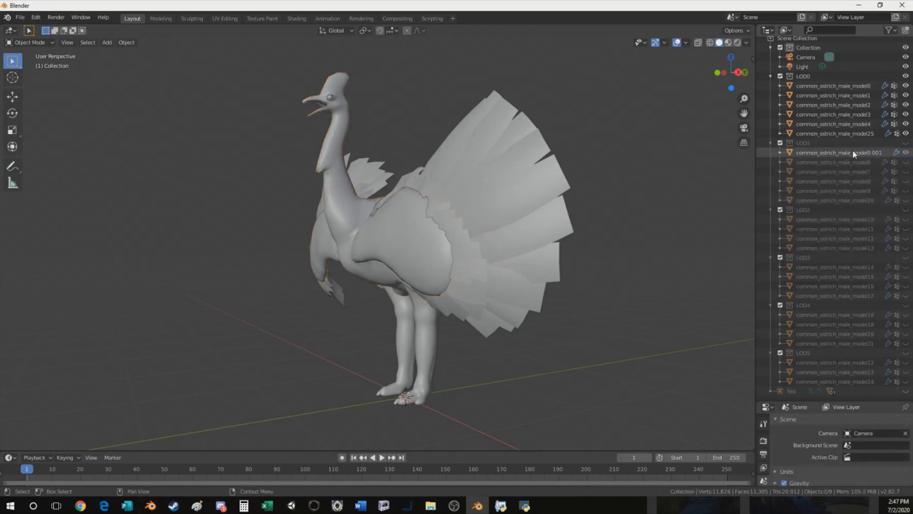
key(ctrl+v)
key(Return)
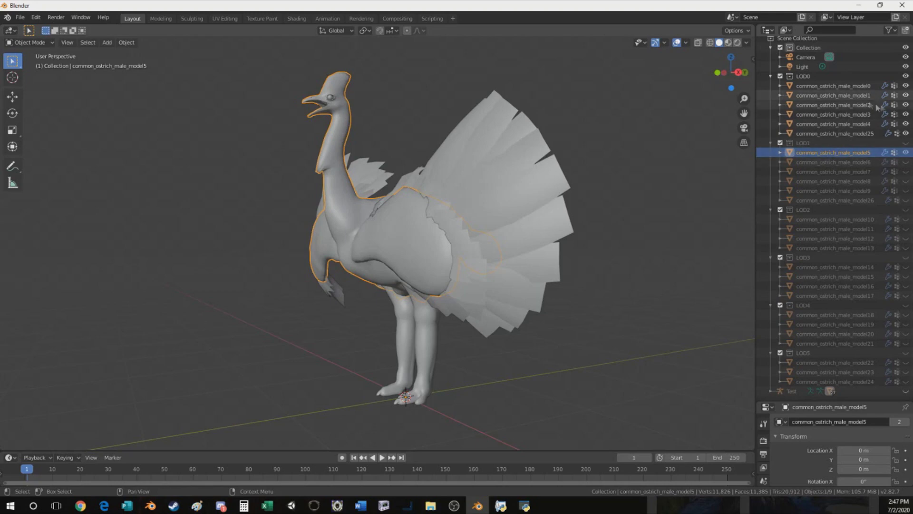
- Duplicate the leg mesh common_ostrich_male_model2 in place and move the duplicate into the LOD1 collection
click(863, 96)
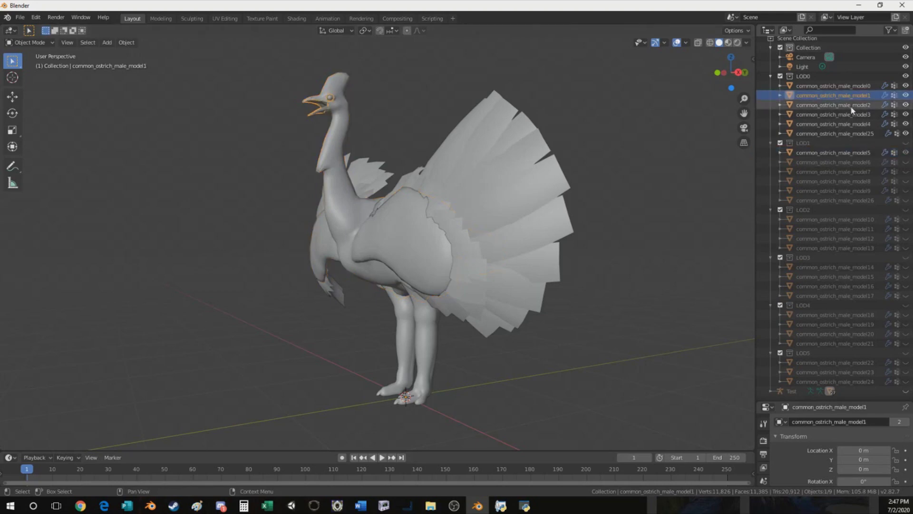
click(851, 107)
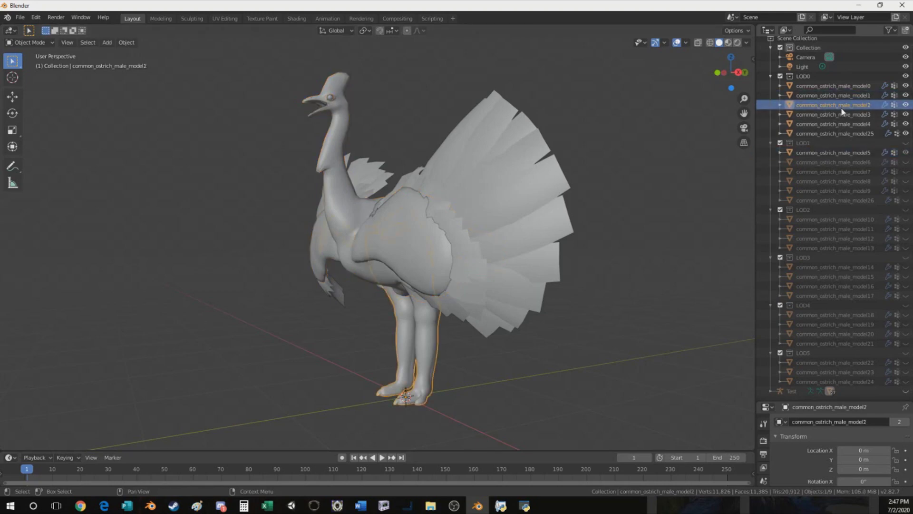
key(shift+d)
right_click(575, 164)
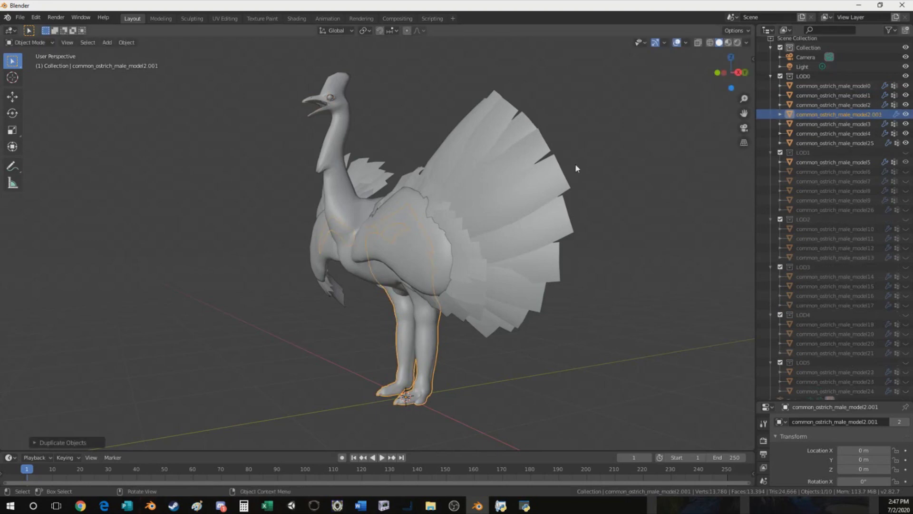
drag(823, 116, 821, 147)
- Delete the old common_ostrich_male_model7 from LOD1 and rename the model2 duplicate as common_ostrich_male_model7
click(836, 172)
click(906, 181)
click(906, 182)
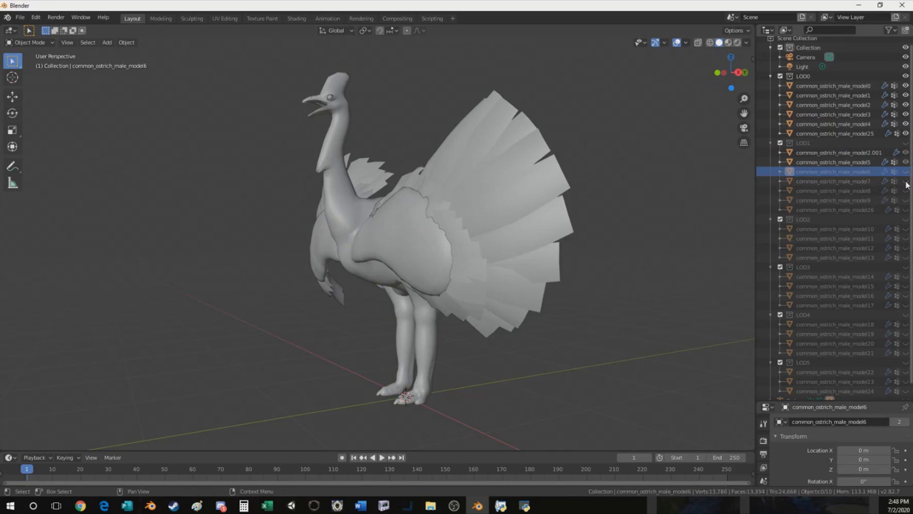
click(841, 182)
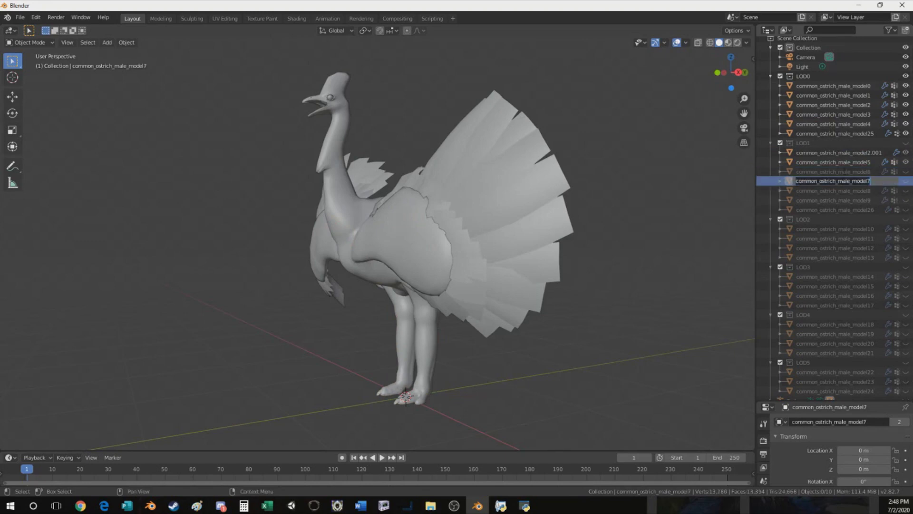
right_click(855, 183)
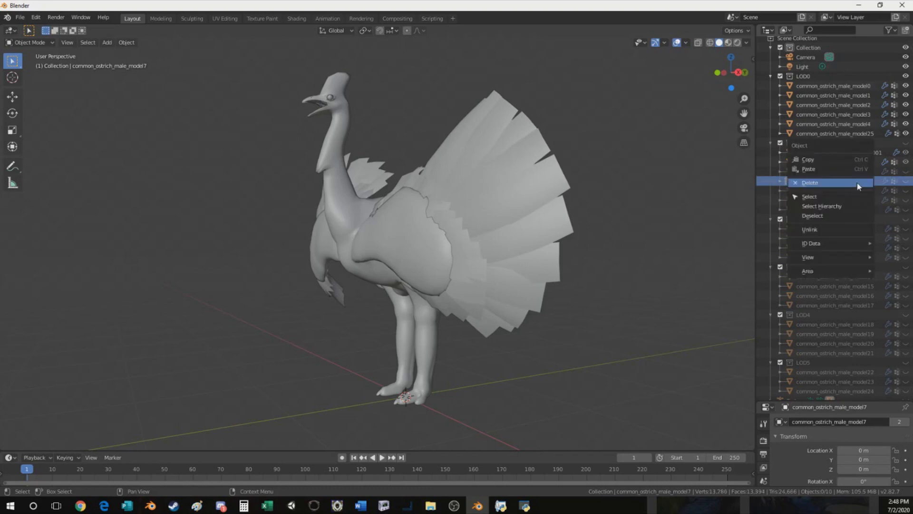
click(853, 183)
click(837, 152)
double_click(837, 152)
text(common_ostrich_male_model7)
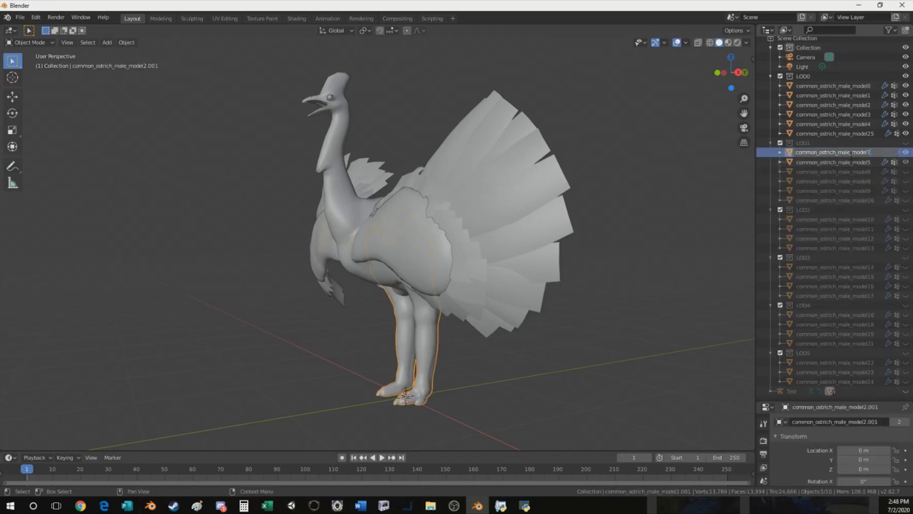
key(Return)
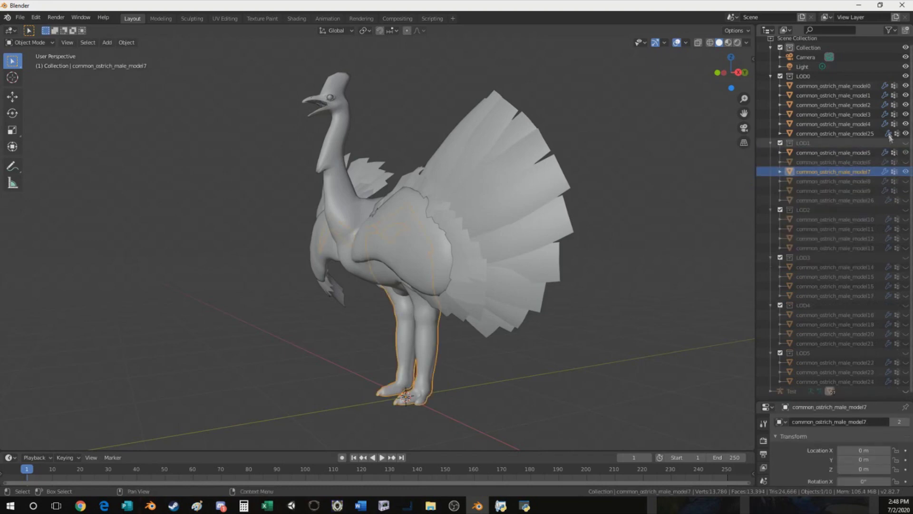
- Duplicate common_ostrich_male_model25 in place and move the duplicate into the LOD1 collection
click(856, 133)
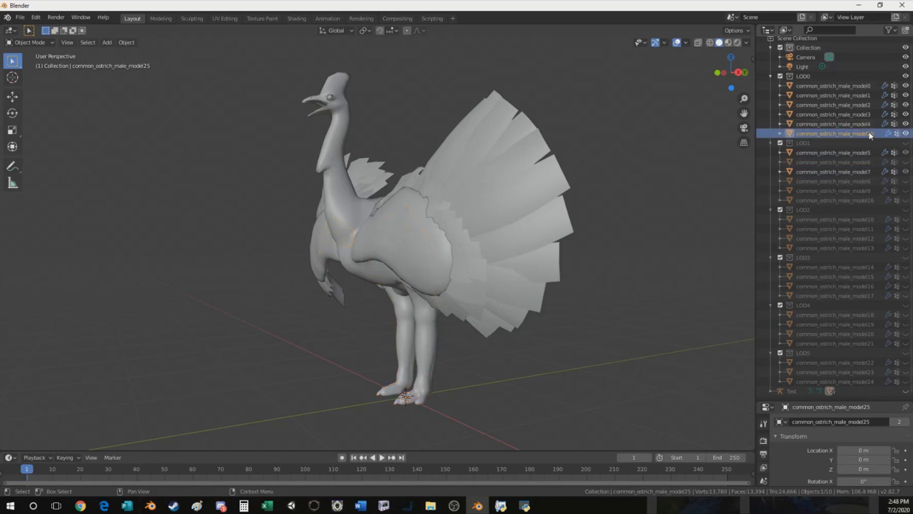
key(shift+d)
right_click(558, 153)
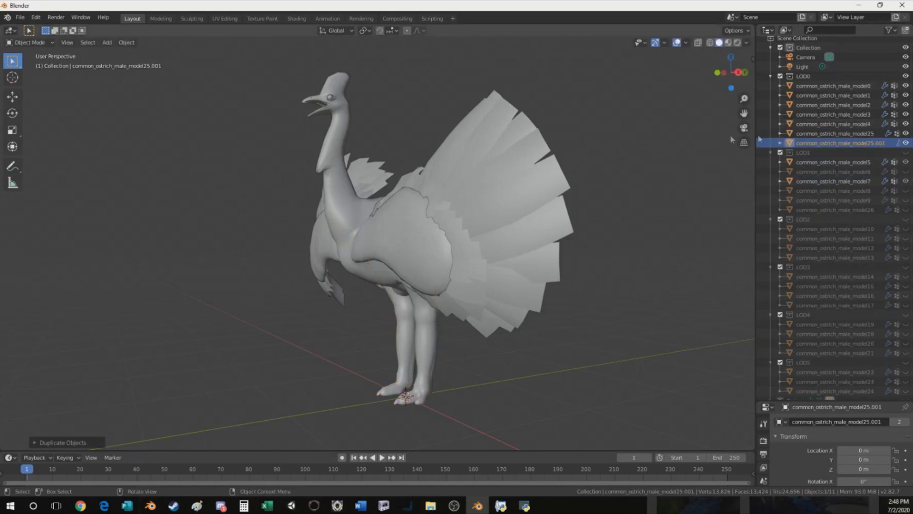
drag(837, 142, 851, 152)
- Delete the old common_ostrich_male_model26 from LOD1 and rename the model25 duplicate as common_ostrich_male_model26
click(861, 209)
double_click(860, 209)
click(863, 204)
right_click(862, 209)
click(862, 210)
double_click(864, 200)
key(BackSpace)
key(BackSpace)
key(BackSpace)
key(BackSpace)
key(BackSpace)
text(6)
key(Return)
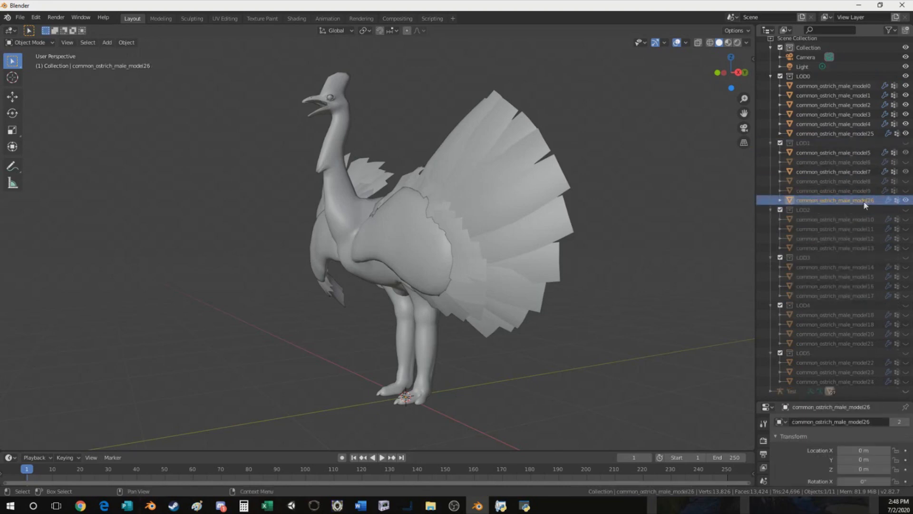
mouse_move(605, 149)
middle_down()
mouse_move(597, 153)
mouse_move(607, 157)
middle_up()
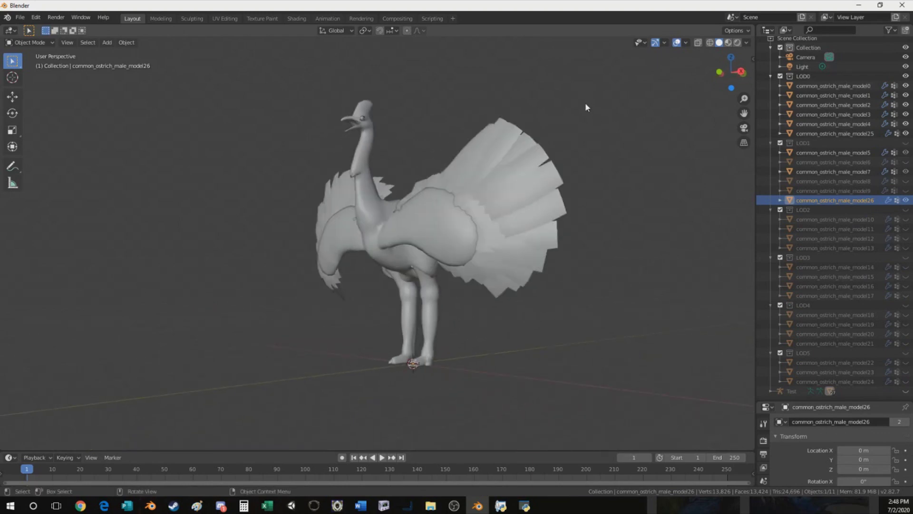
middle_drag(586, 99, 569, 160)
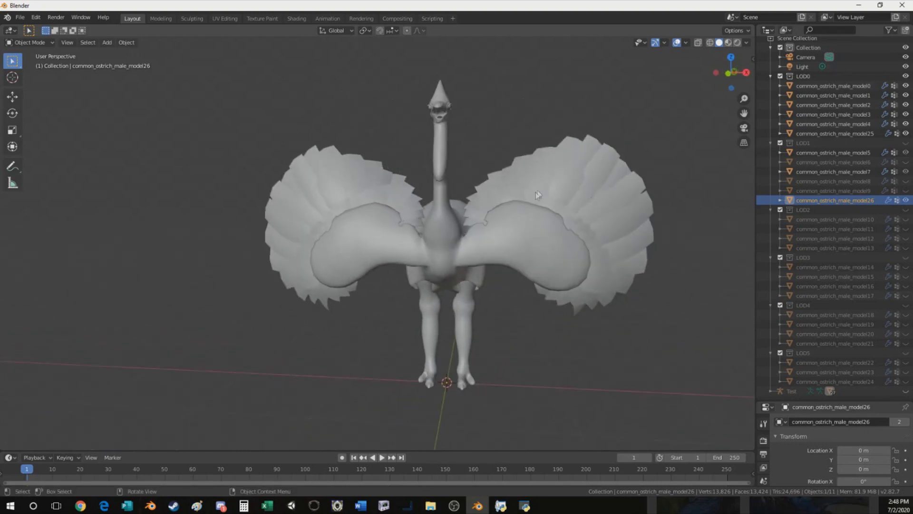
- Duplicate common_ostrich_male_model5 in place and move the duplicate into the LOD2 collection
middle_drag(538, 195, 418, 210)
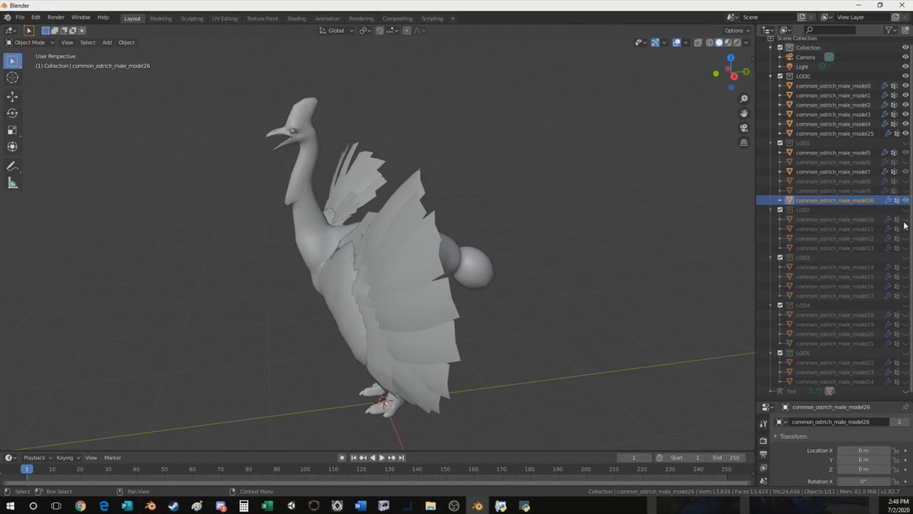
click(850, 153)
key(shift+d)
key(Escape)
drag(830, 170, 842, 219)
- Delete the old common_ostrich_male_model10 from LOD2 and rename the model5 duplicate as common_ostrich_male_model10
double_click(869, 227)
key(ctrl+c)
key(Escape)
right_click(866, 225)
click(866, 226)
double_click(866, 220)
key(ctrl+v)
key(Return)
middle_drag(713, 200, 464, 115)
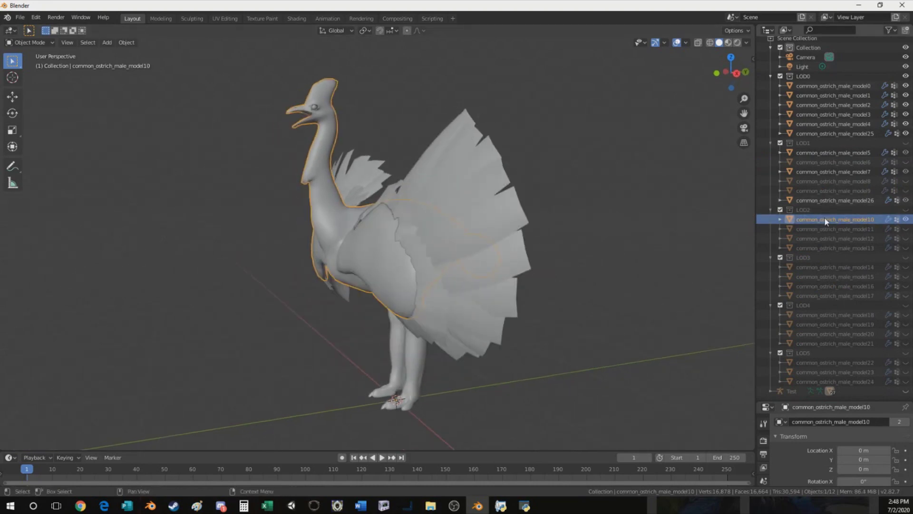
- Hide all the LOD0 and LOD1 meshes in the viewport, keeping common_ostrich_male_model10 visible
click(904, 201)
click(905, 172)
click(905, 152)
click(905, 133)
click(907, 77)
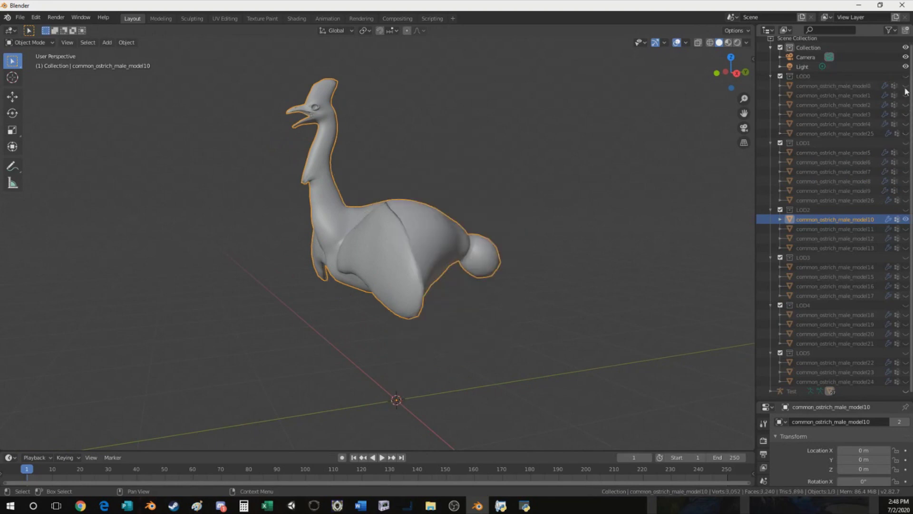
click(906, 77)
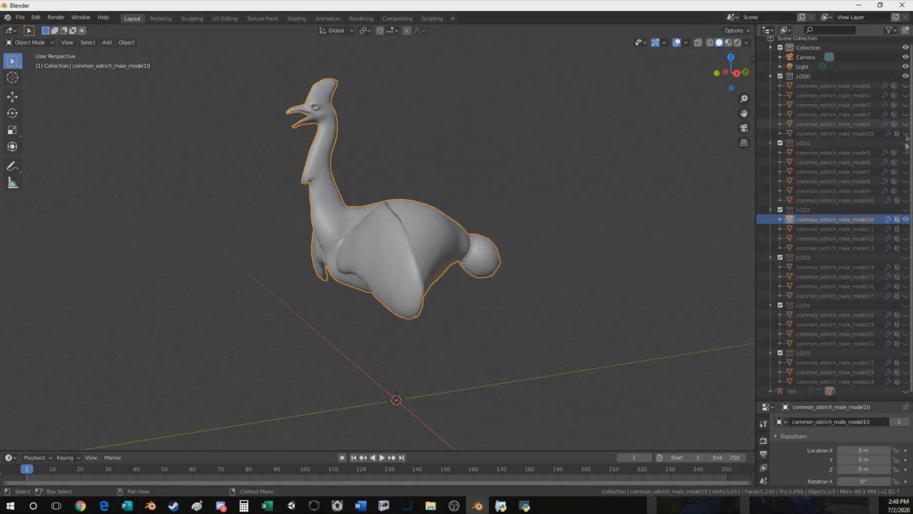
- Show model11 and model12 of LOD2 and compare the legs with common_ostrich_male_model7 from LOD1
click(905, 230)
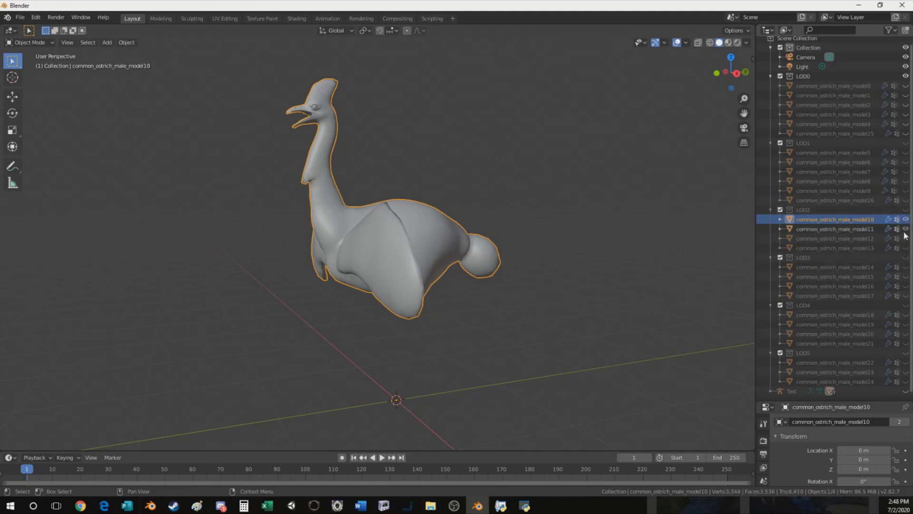
click(905, 238)
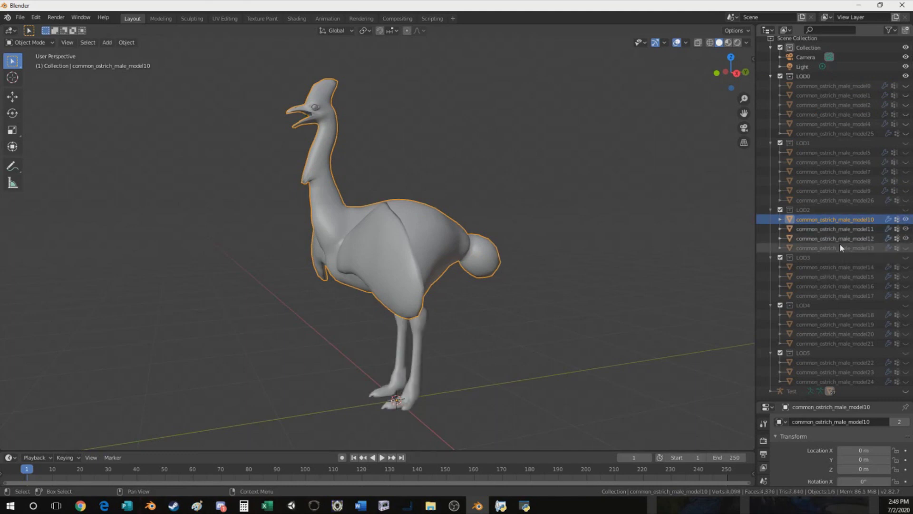
click(846, 240)
click(905, 238)
click(905, 238)
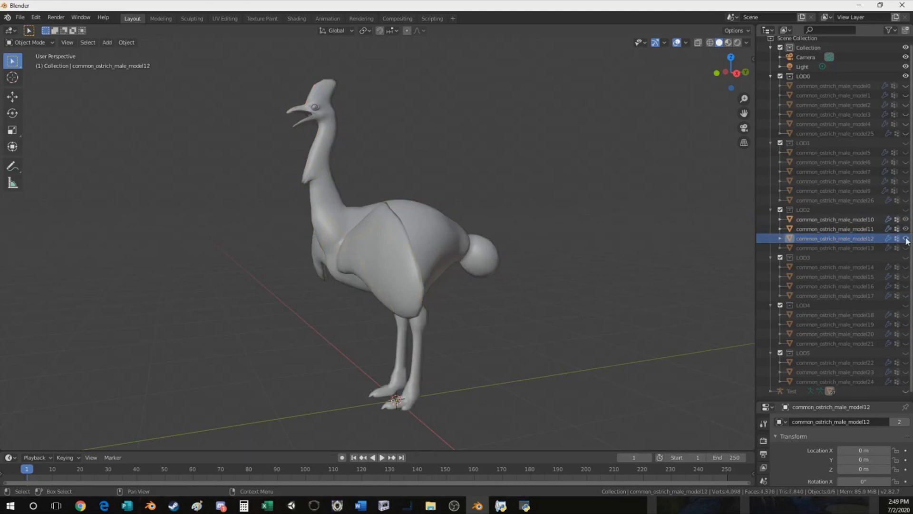
click(905, 191)
click(906, 191)
click(906, 171)
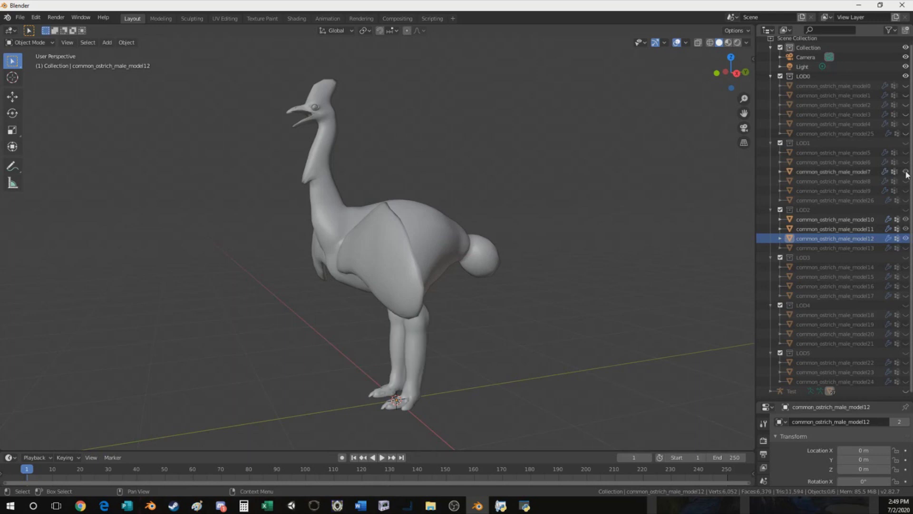
- Duplicate the leg mesh common_ostrich_male_model7 and move the duplicate into the LOD2 collection
click(852, 172)
key(shift+d)
click(713, 190)
drag(843, 182, 890, 222)
- Toggle the visibility of the individual LOD2 meshes and model7 to identify which LOD2 mesh holds the old legs
click(903, 248)
click(906, 248)
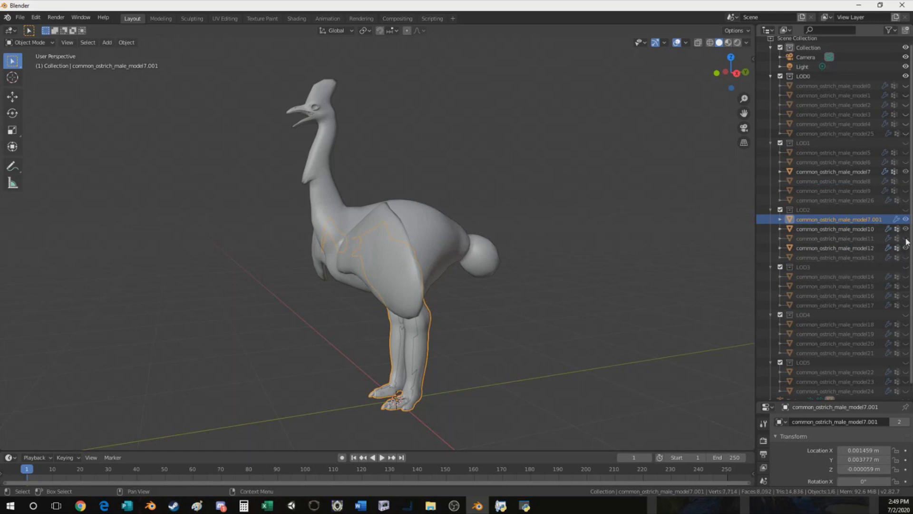
click(905, 229)
click(906, 238)
click(906, 248)
click(906, 248)
click(905, 247)
click(906, 220)
click(905, 248)
click(905, 248)
click(906, 257)
click(906, 258)
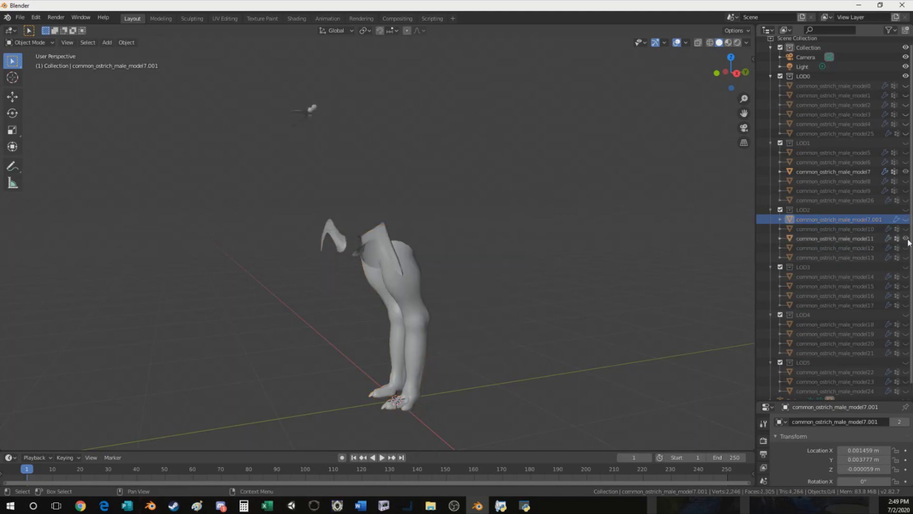
click(906, 171)
click(906, 248)
- Delete the old common_ostrich_male_model12, rename the model7 duplicate as common_ostrich_male_model12, and show model10, model11 and model12
click(851, 248)
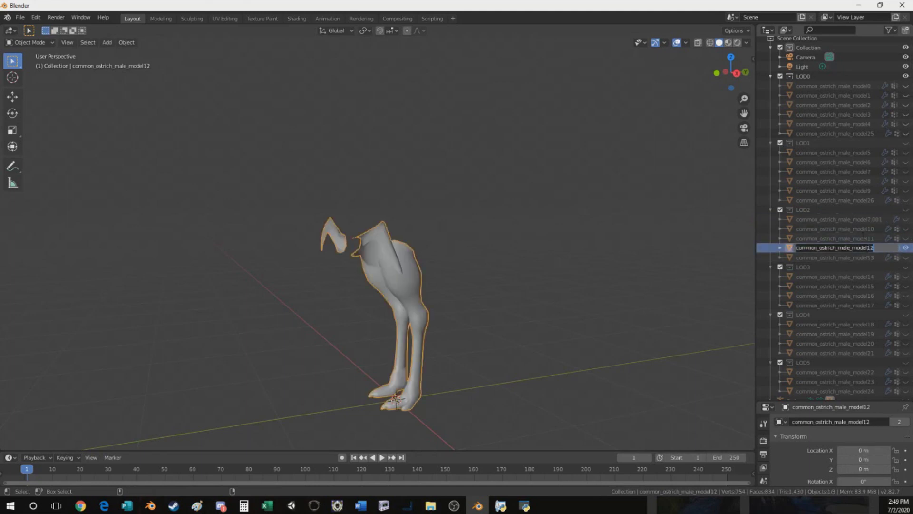
right_click(861, 247)
click(862, 247)
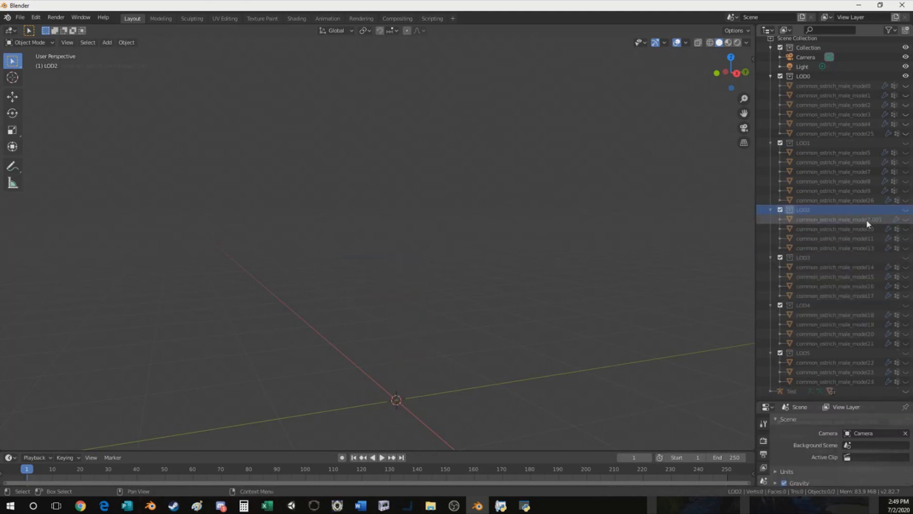
drag(906, 220, 905, 238)
click(839, 220)
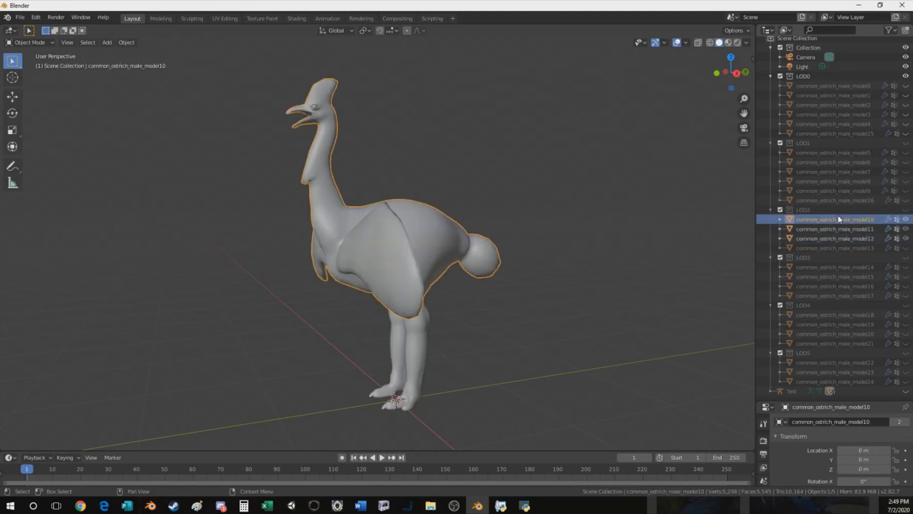
- Show common_ostrich_male_model13 and examine the complete LOD2 ostrich from several angles
click(906, 248)
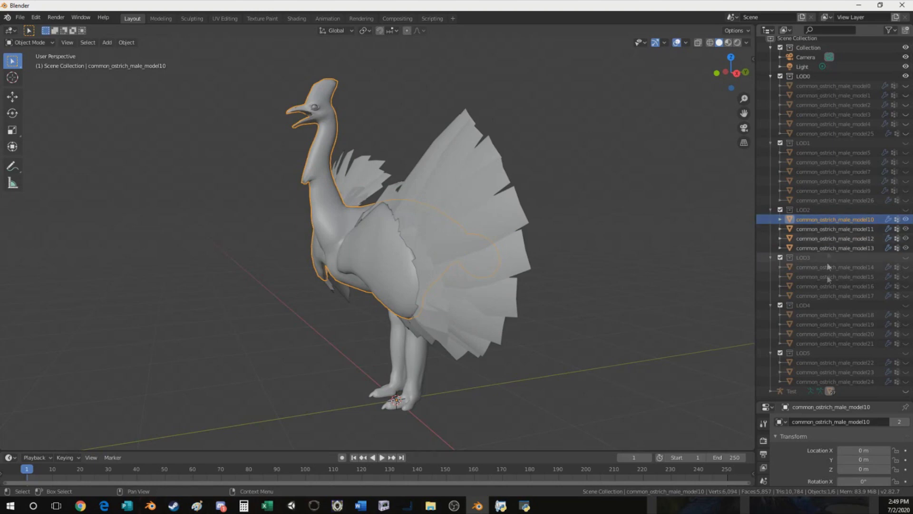
middle_drag(593, 271, 618, 261)
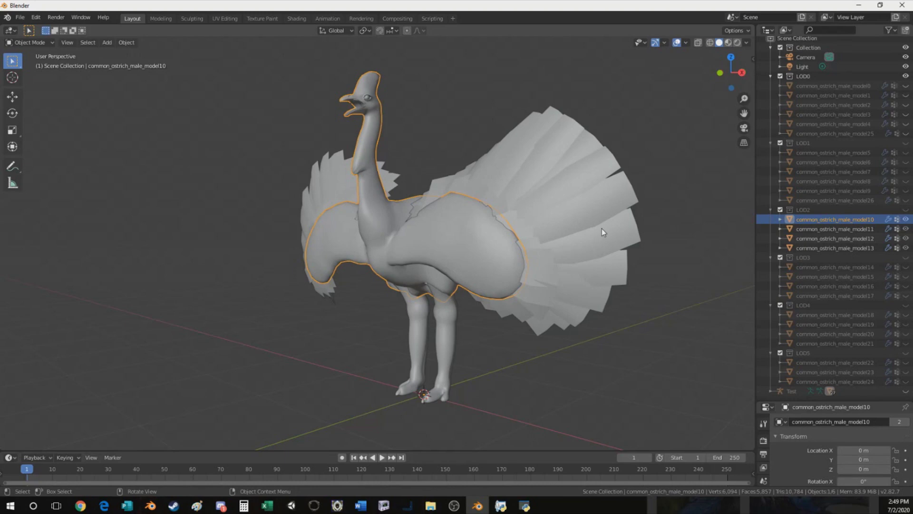
middle_drag(602, 227, 586, 223)
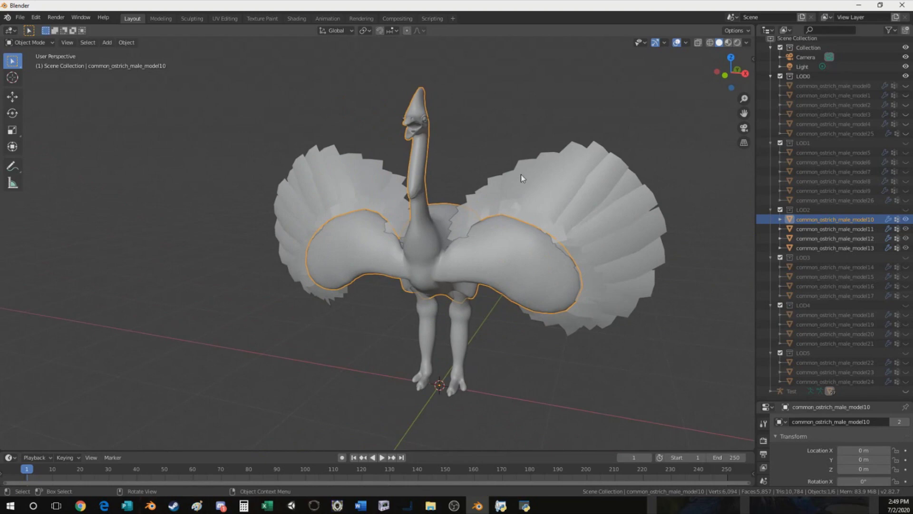
middle_drag(525, 155, 495, 109)
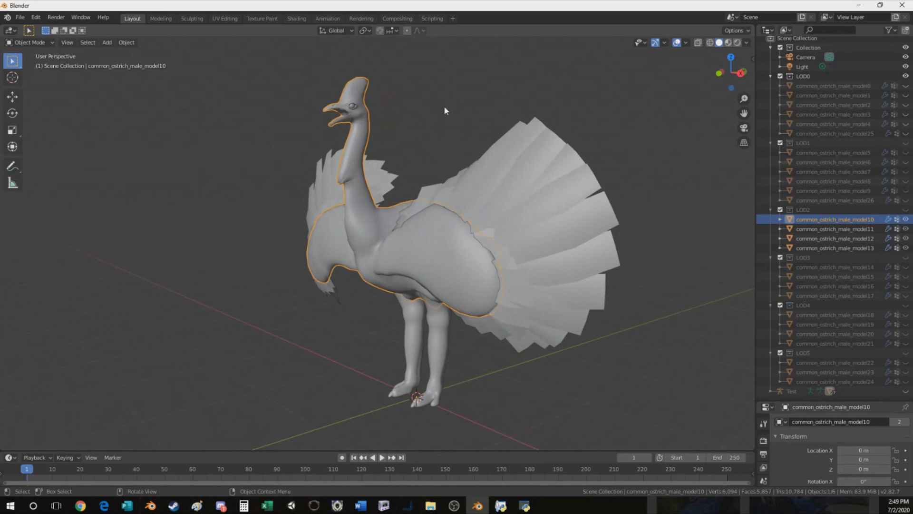
scroll(444, 106, down, 10)
middle_drag(435, 127, 460, 203)
click(436, 175)
- Hide the LOD2 meshes and show the three LOD5 meshes to examine the lowest-detail ostrich
drag(906, 220, 907, 245)
click(907, 247)
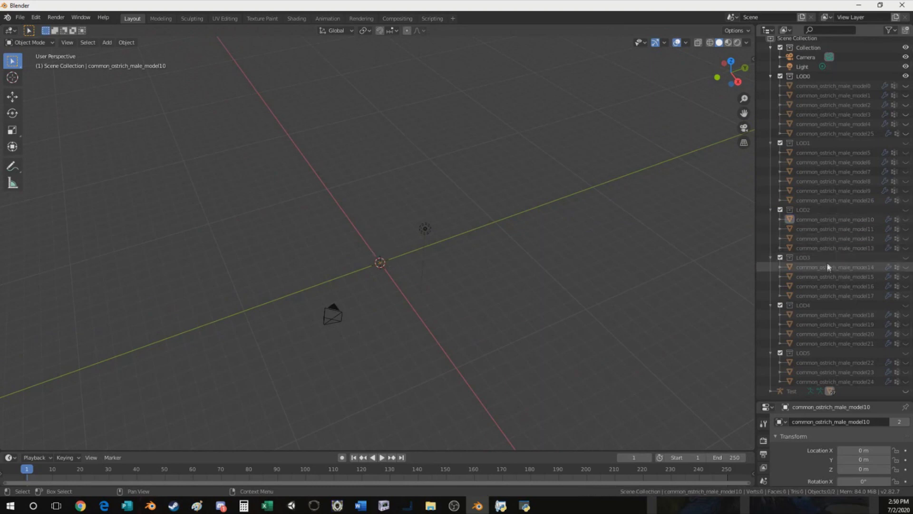
click(906, 364)
drag(907, 372, 907, 381)
scroll(524, 278, down, 6)
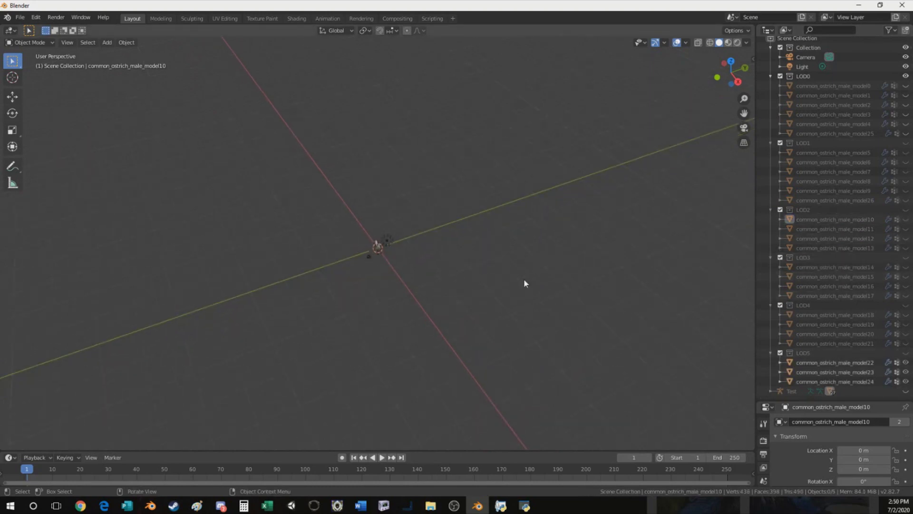
middle_drag(424, 227, 566, 209)
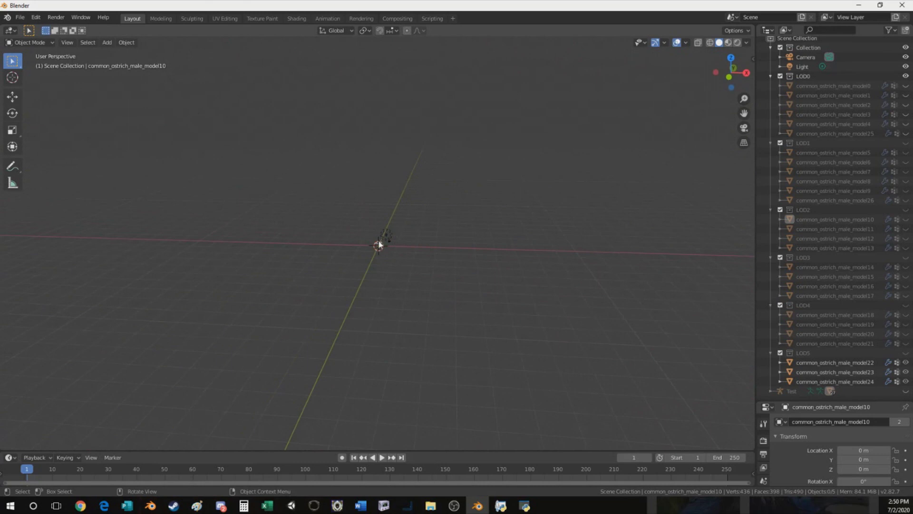
mouse_move(906, 86)
mouse_down()
mouse_move(909, 119)
mouse_move(908, 88)
mouse_up()
scroll(376, 212, up, 6)
scroll(527, 157, up, 3)
middle_drag(528, 157, 495, 163)
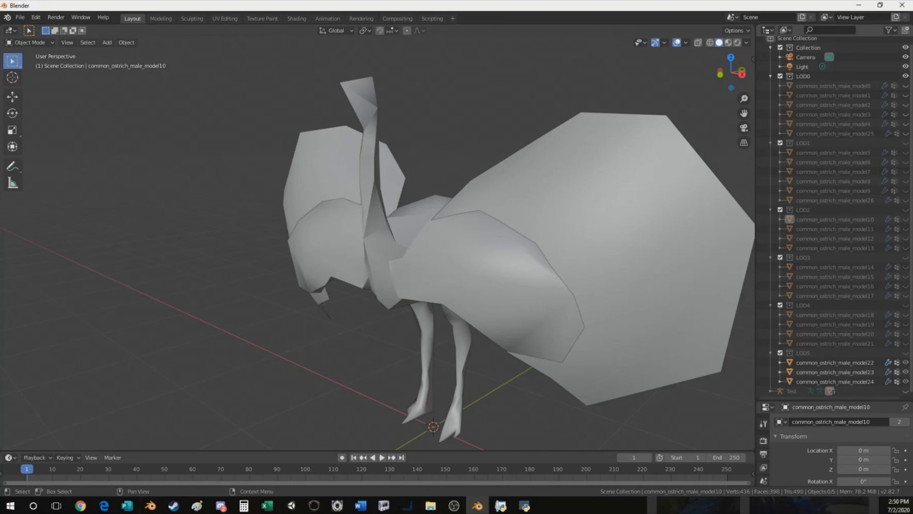
- Hide the LOD5 meshes and show the four LOD4 meshes to examine that detail level
drag(906, 362, 906, 382)
drag(906, 314, 906, 342)
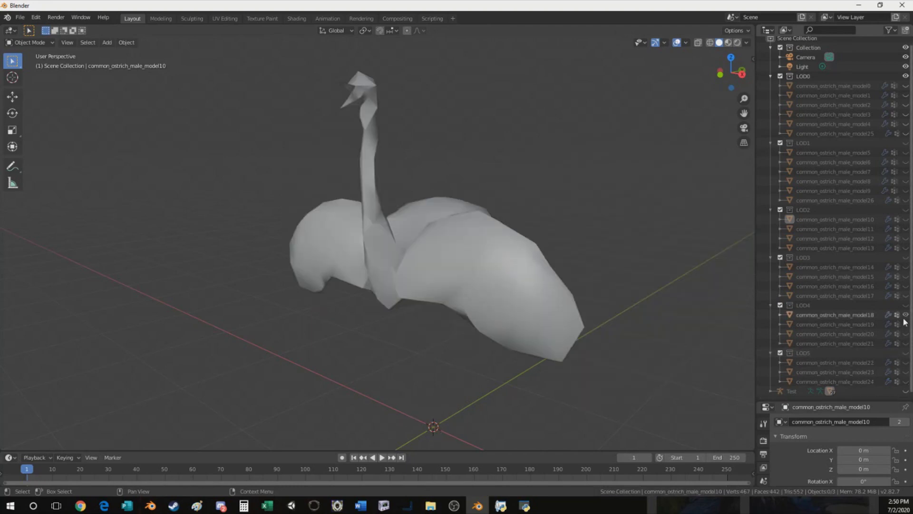
scroll(572, 223, down, 3)
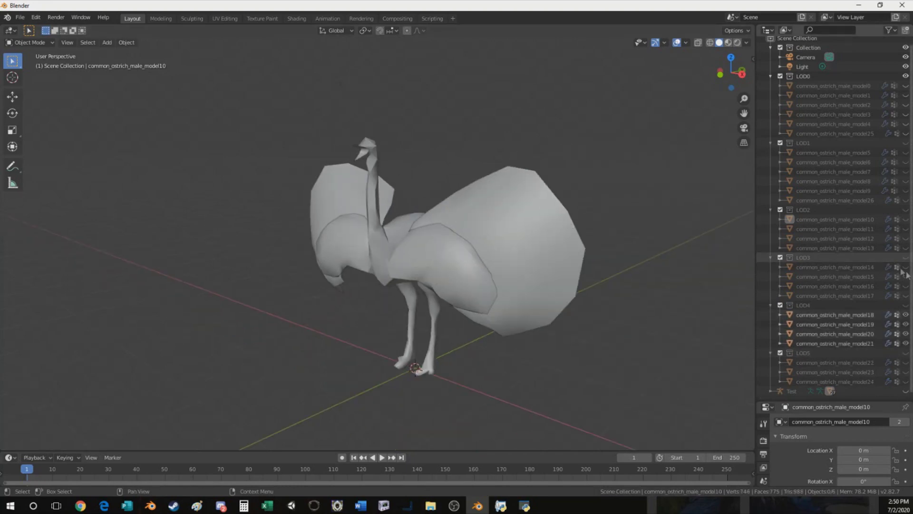
- Hide the LOD4 meshes, check the LOD3 meshes, and return to the visible LOD2 set with common_ostrich_male_model10 selected
drag(906, 315, 906, 344)
drag(906, 267, 906, 285)
click(906, 295)
click(906, 295)
drag(905, 221, 908, 247)
click(837, 219)
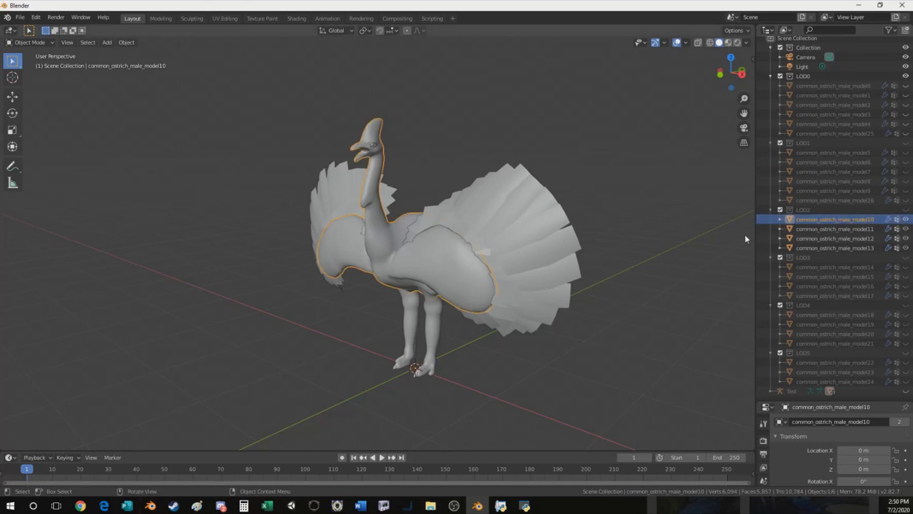
- Add a Decimate modifier to common_ostrich_male_model10 and set its collapse ratio to about 0.48
middle_drag(465, 182, 425, 155)
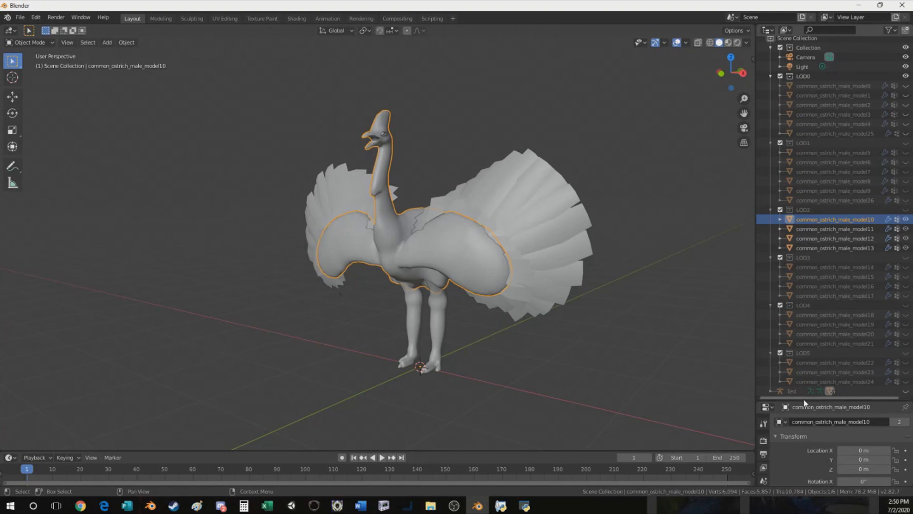
drag(801, 398, 802, 190)
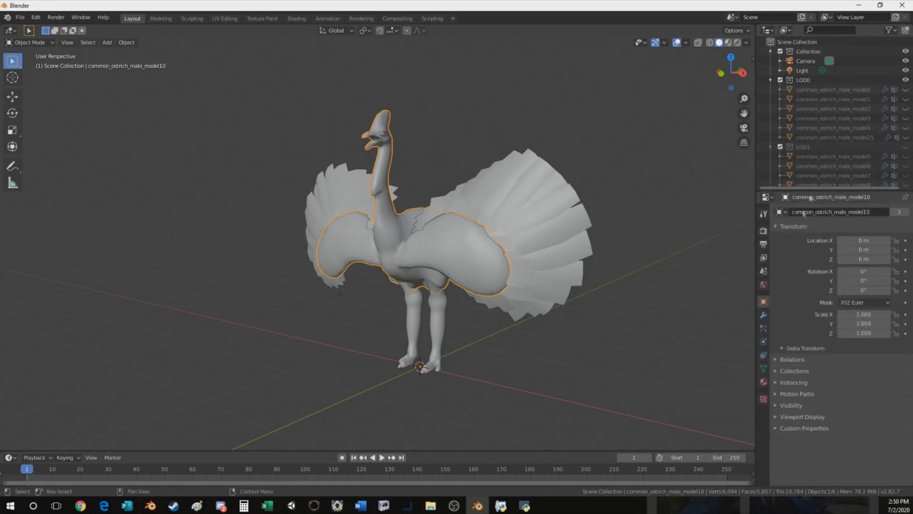
click(763, 315)
click(793, 214)
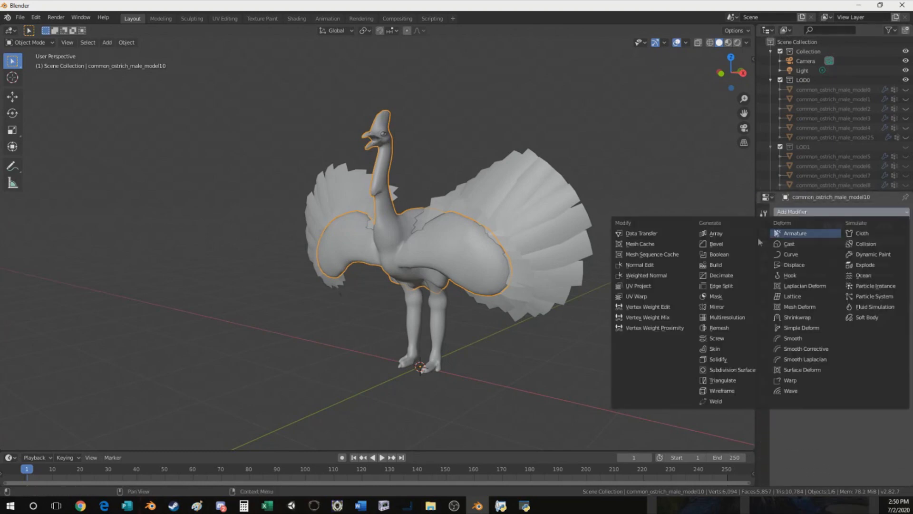
click(720, 275)
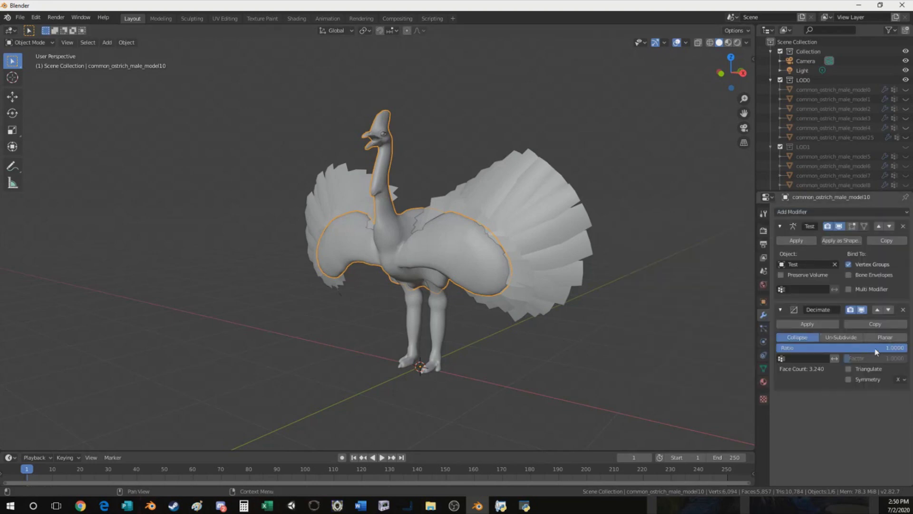
drag(903, 348, 801, 348)
scroll(861, 119, down, 6)
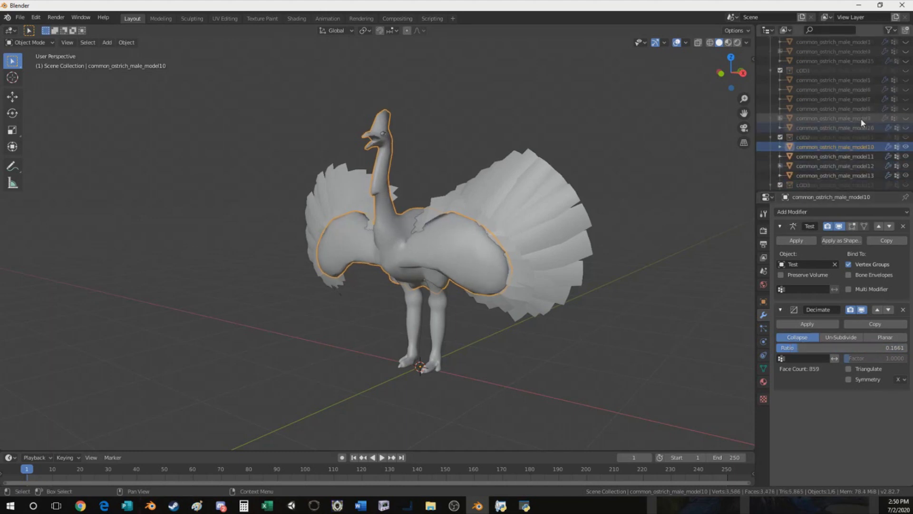
scroll(861, 120, down, 4)
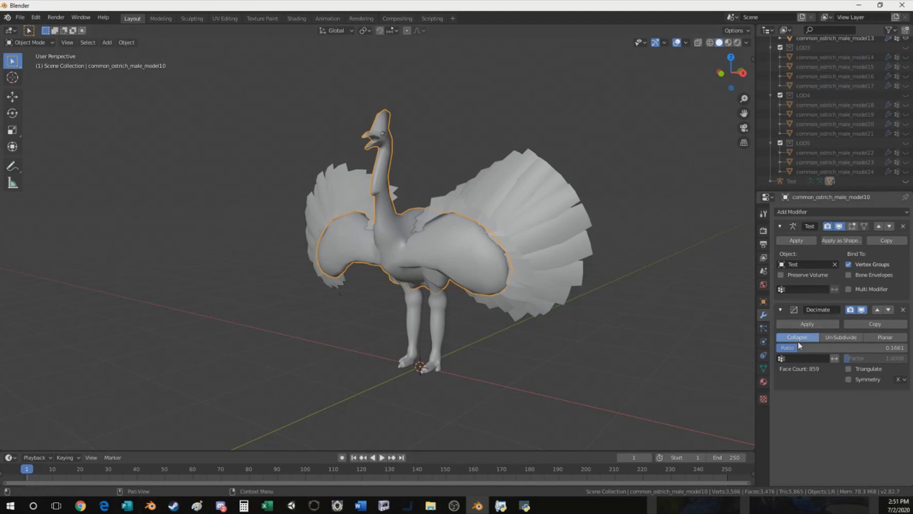
drag(837, 348, 848, 347)
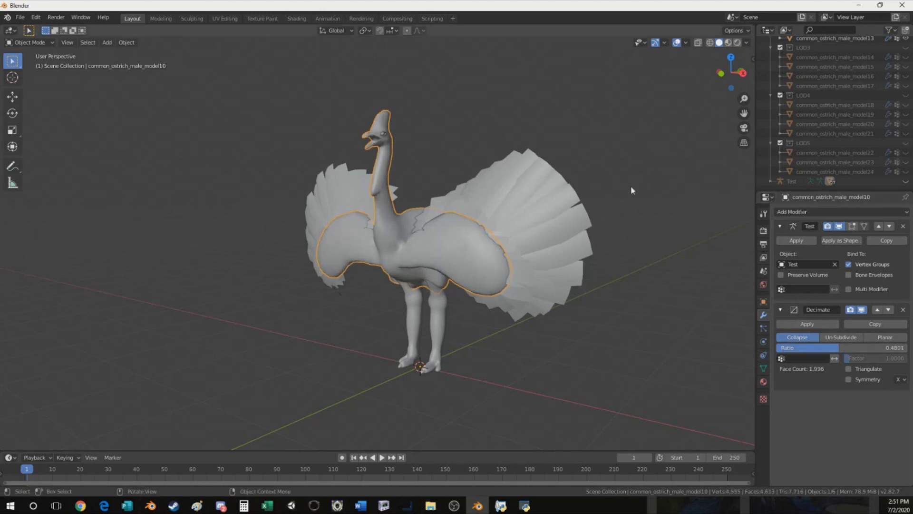
- Duplicate the decimated common_ostrich_male_model10 in place and move the duplicate into the LOD3 collection
drag(818, 190, 819, 260)
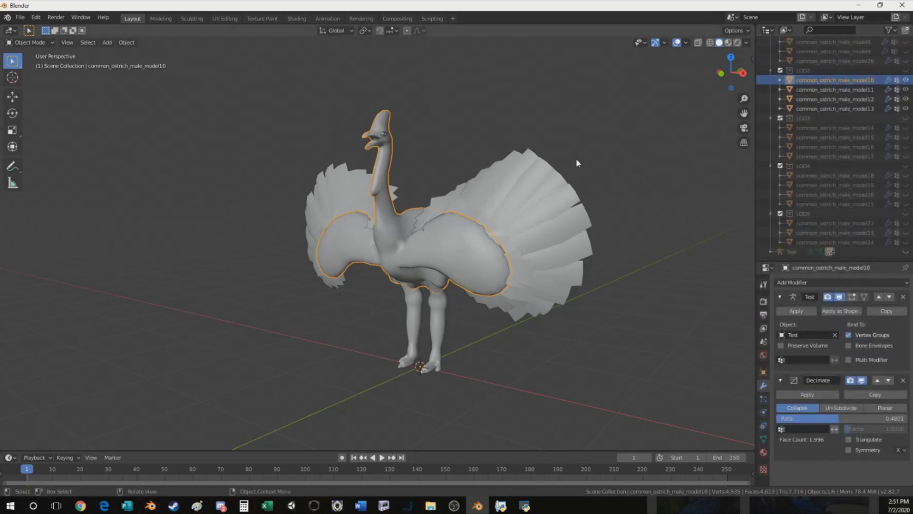
key(shift+d)
key(Escape)
drag(836, 95, 808, 128)
- Delete the old common_ostrich_male_model14 from LOD3 and rename the model10 duplicate as common_ostrich_male_model14
click(861, 137)
right_click(862, 134)
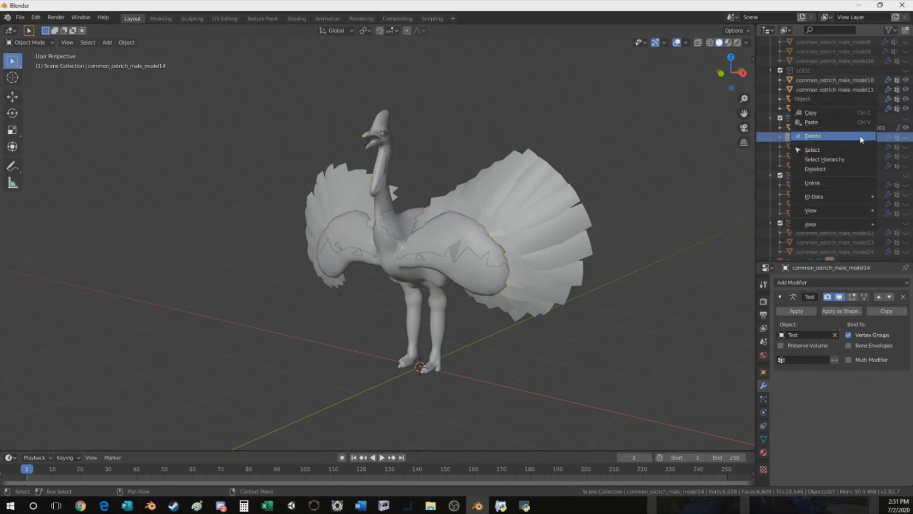
click(861, 137)
double_click(863, 130)
text(common_ostrich_male_model14)
key(Return)
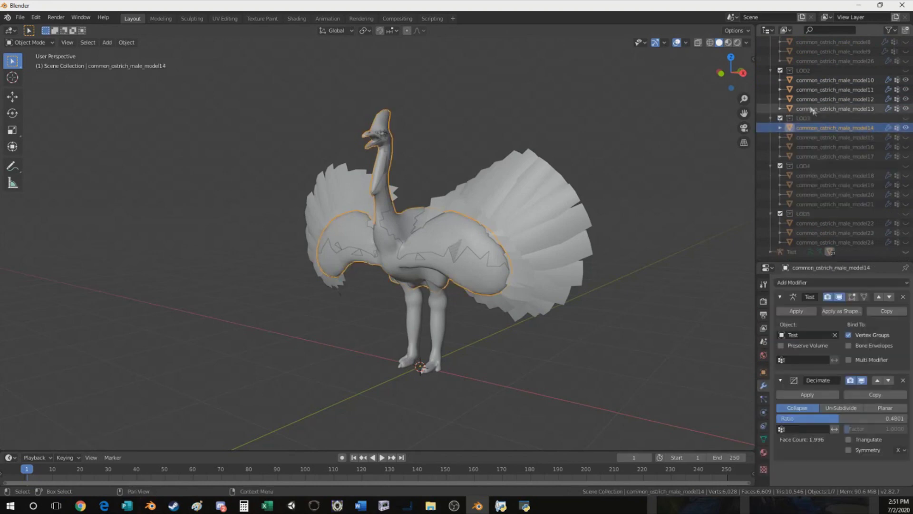
- Lower the Decimate ratio of common_ostrich_male_model14, duplicate the mesh in place and move the duplicate into the LOD4 collection
drag(825, 421, 805, 418)
key(shift+d)
key(Escape)
drag(829, 136, 817, 176)
- Delete the old common_ostrich_male_model18 from LOD4 and rename the model14 duplicate as common_ostrich_male_model18
double_click(841, 185)
key(ctrl+c)
right_click(847, 186)
click(846, 186)
double_click(851, 176)
key(ctrl+v)
key(Return)
- Lower the Decimate ratio of common_ostrich_male_model18 to 0.1227, duplicate the mesh in place and move the duplicate into the LOD5 collection
drag(804, 418, 792, 418)
key(shift+d)
right_click(566, 229)
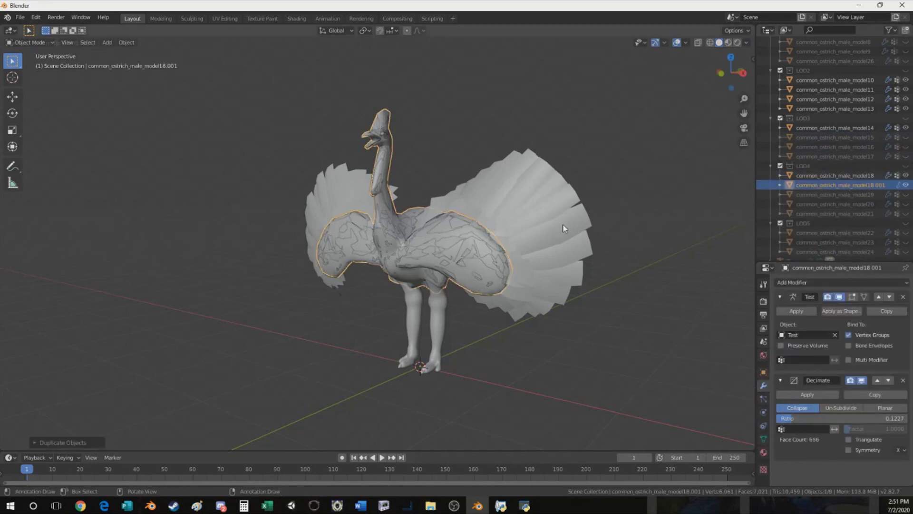
drag(848, 186, 840, 230)
- Replace the old common_ostrich_male_model22 in LOD5 with the model18 duplicate under that name, and set its Decimate ratio to 0.0325
double_click(843, 223)
key(ctrl+v)
key(Return)
drag(791, 419, 776, 423)
scroll(432, 163, up, 2)
middle_drag(489, 248, 469, 255)
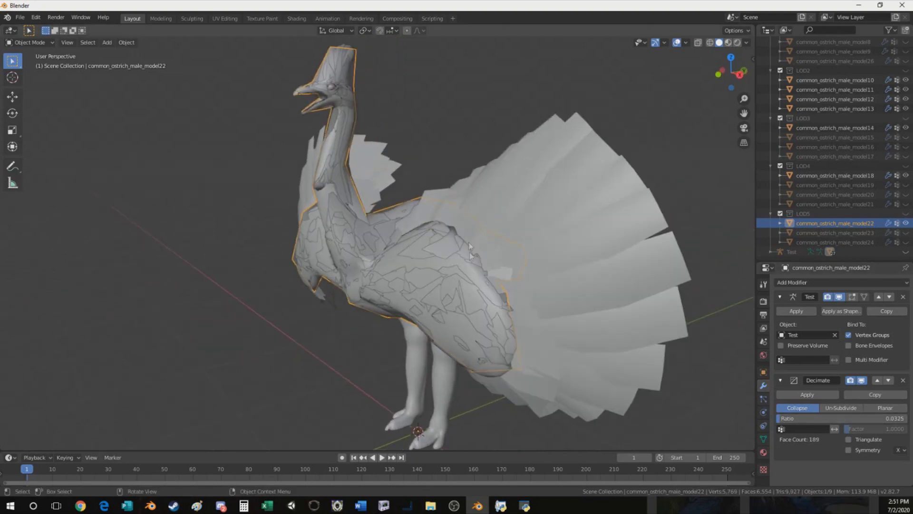
scroll(407, 143, down, 2)
middle_drag(407, 142, 468, 113)
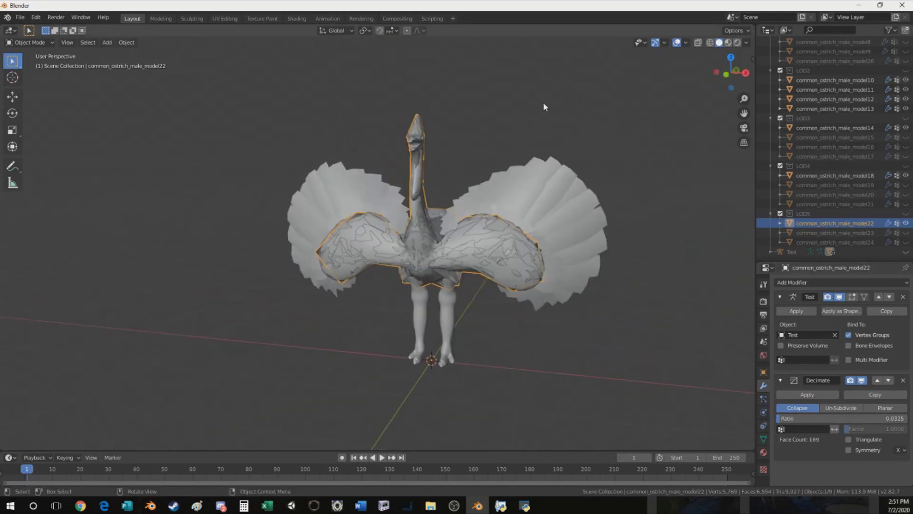
- Hide the model14, model18 and model22 meshes, then add a Decimate modifier with ratio 0.7473 to the leg mesh common_ostrich_male_model12
click(906, 128)
click(905, 176)
click(906, 223)
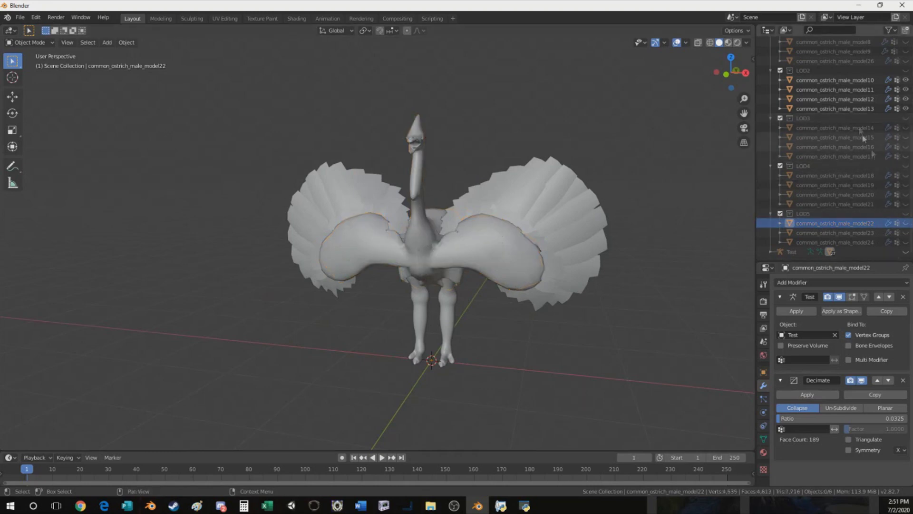
click(840, 98)
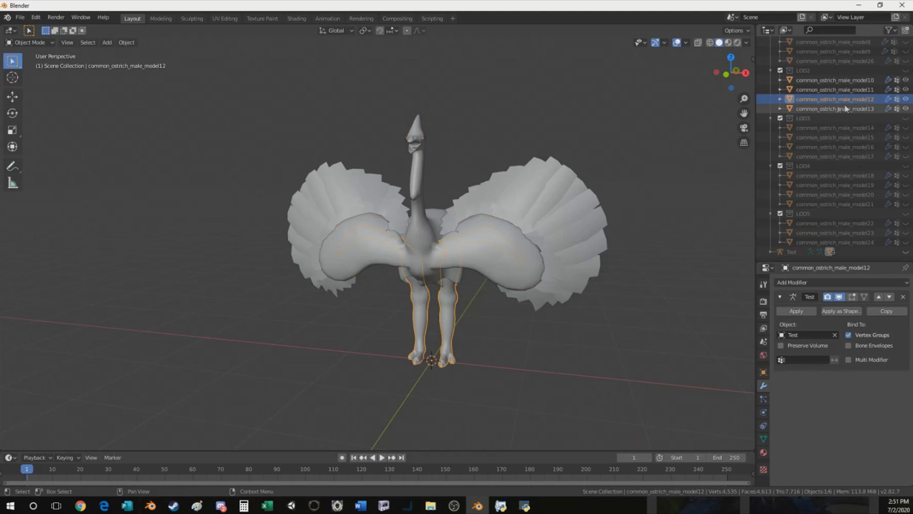
click(797, 283)
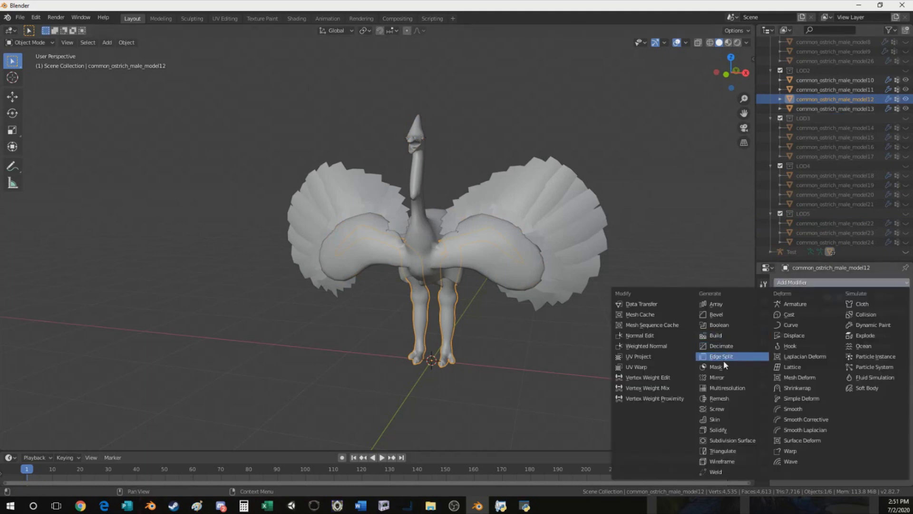
click(727, 346)
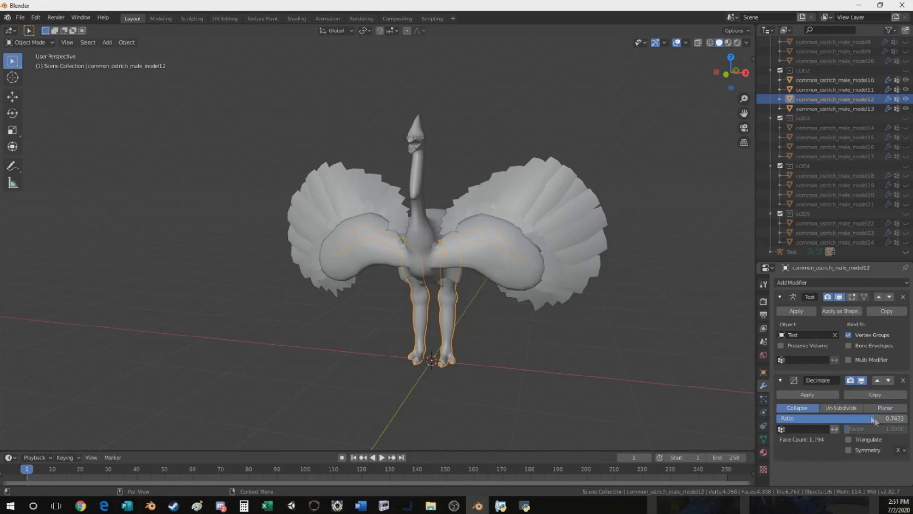
- Duplicate the decimated common_ostrich_male_model12 in place and move the duplicate into the LOD3 collection
key(shift+d)
key(Escape)
drag(840, 110, 837, 128)
- Delete the old common_ostrich_male_model16 from LOD3 and rename the model12 duplicate as common_ostrich_male_model16
click(906, 157)
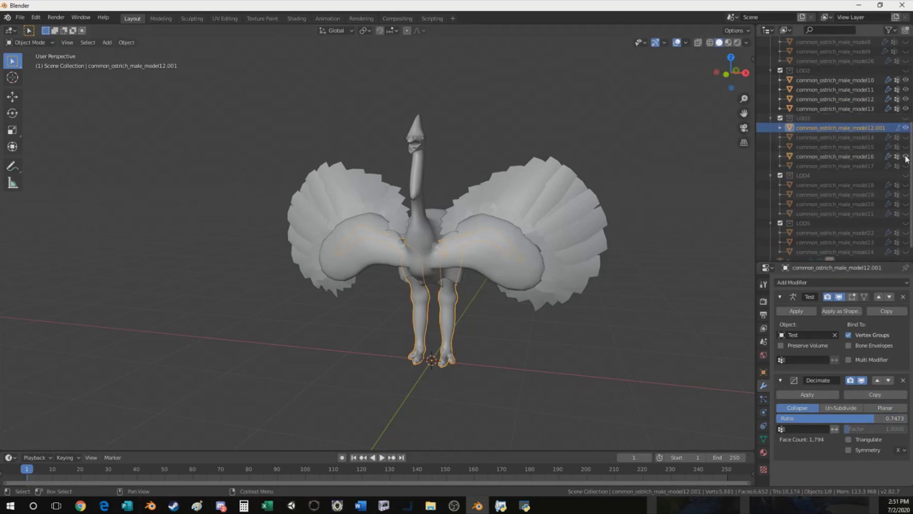
double_click(835, 156)
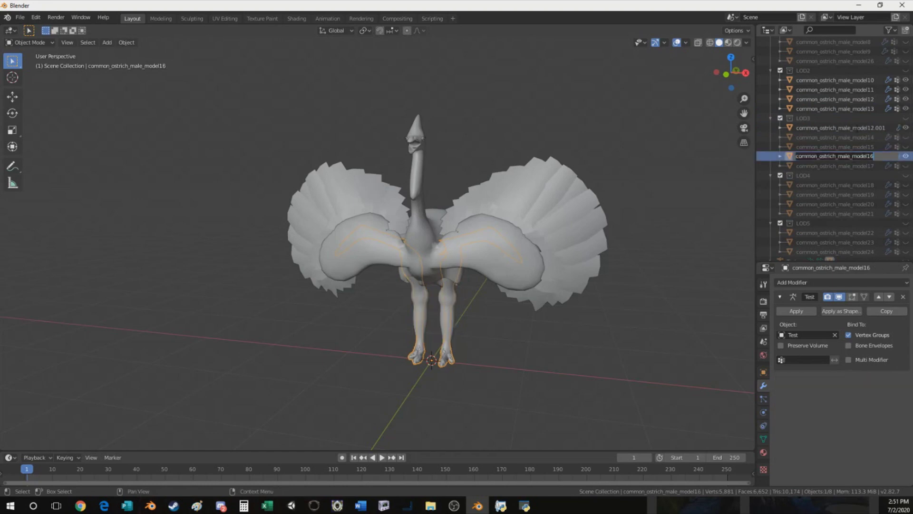
click(850, 149)
right_click(847, 157)
click(847, 159)
double_click(860, 128)
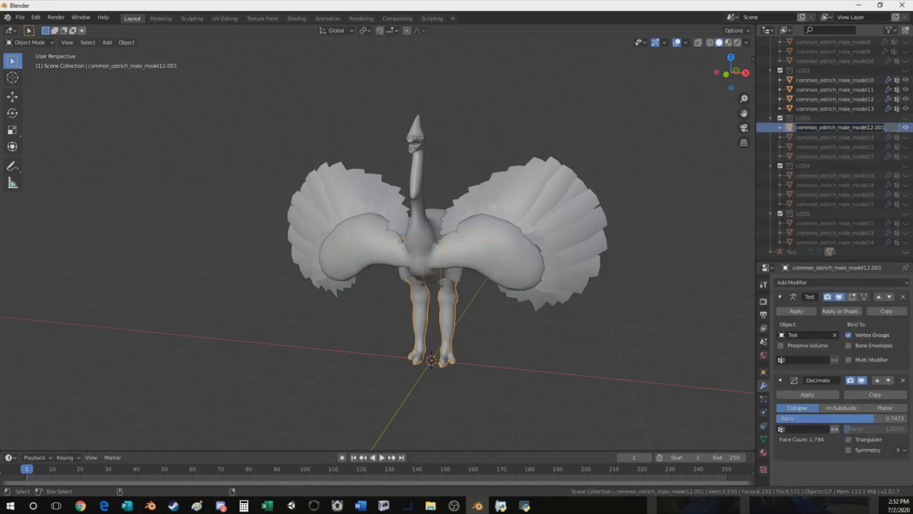
key(ctrl+v)
key(Return)
- Set the Decimate ratio of common_ostrich_male_model16 to 0.4224, duplicate the mesh in place and move the duplicate into the LOD4 collection
mouse_move(842, 418)
mouse_down()
mouse_move(813, 418)
mouse_move(832, 418)
mouse_up()
key(shift+d)
right_click(557, 349)
drag(818, 157, 817, 172)
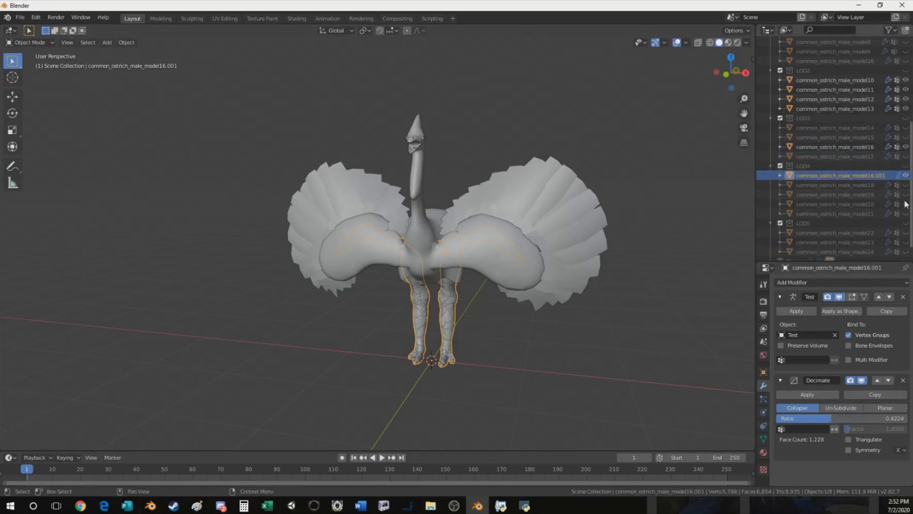
- With the LOD2 and LOD3 meshes hidden, delete the old common_ostrich_male_model20 from LOD4 and give its name to the model16 duplicate
click(906, 146)
drag(905, 108, 905, 80)
double_click(835, 204)
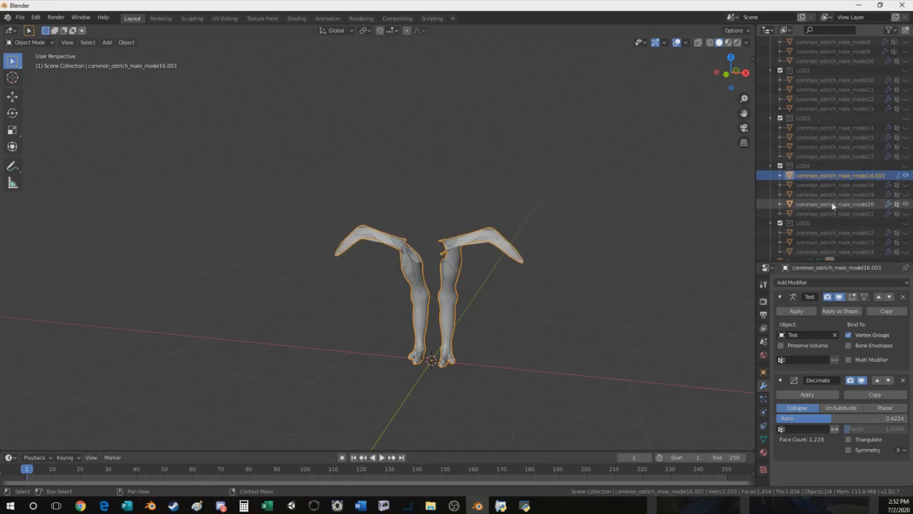
click(842, 176)
click(906, 204)
click(906, 205)
right_click(833, 206)
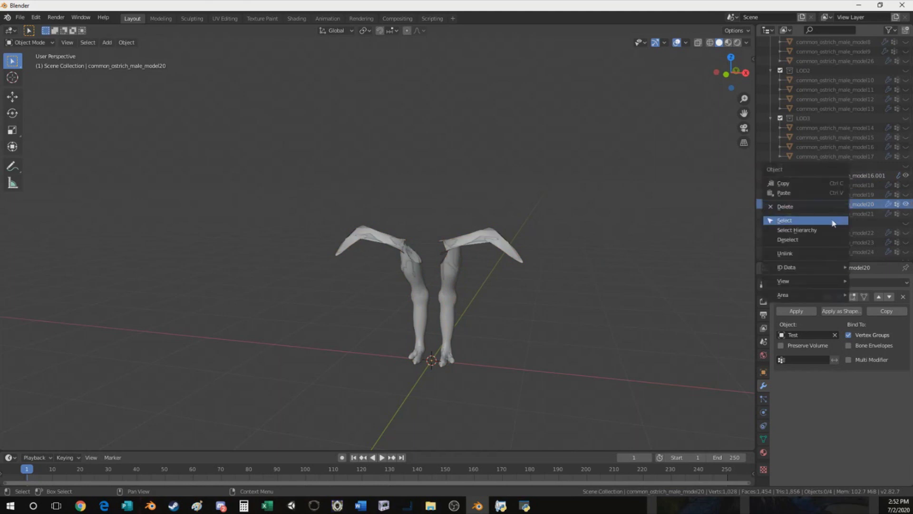
click(827, 208)
key(ctrl+z)
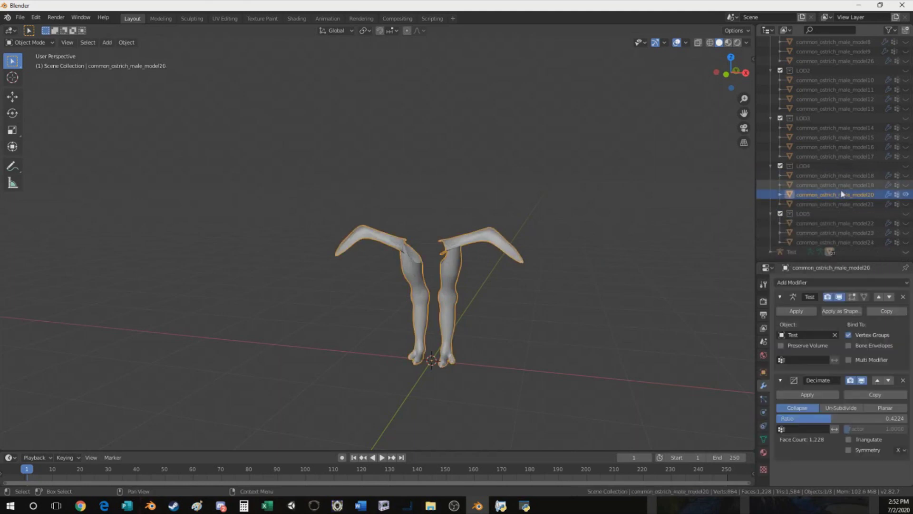
- Lower the Decimate ratio of common_ostrich_male_model20 to 0.2383, duplicate the mesh in place and move the duplicate into the LOD5 collection
drag(818, 425, 803, 425)
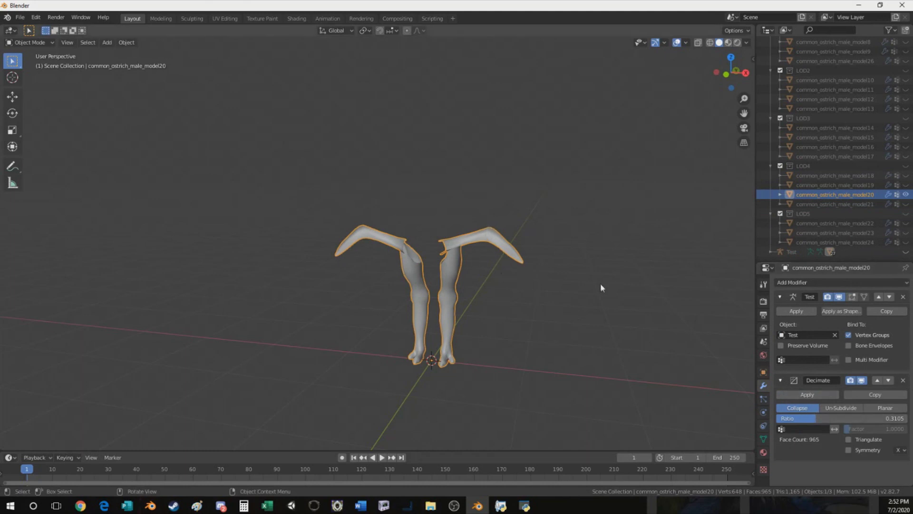
drag(816, 418, 804, 418)
key(shift+d)
key(Escape)
drag(861, 205, 852, 223)
- Delete the old common_ostrich_male_model23 leg mesh from LOD5 and rename the model20 duplicate as common_ostrich_male_model23
scroll(878, 213, down, 1)
click(905, 242)
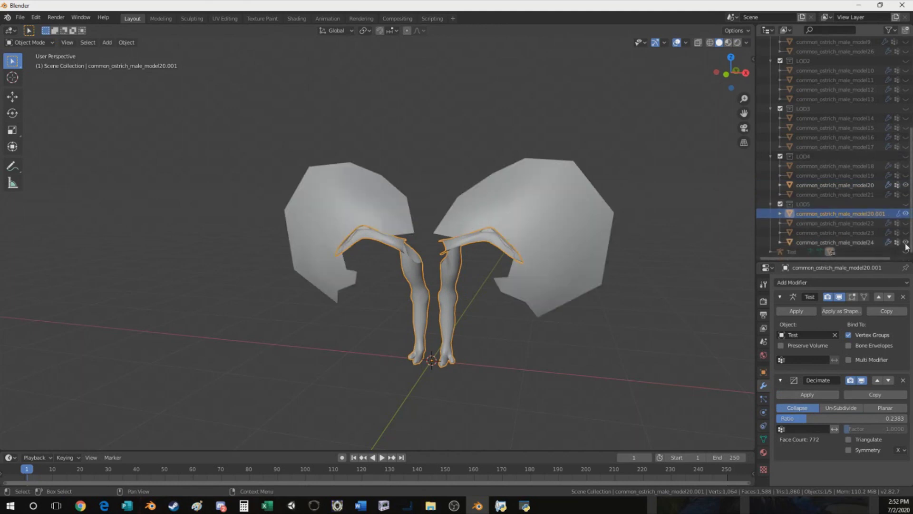
click(905, 242)
click(906, 233)
click(906, 232)
click(906, 233)
click(835, 233)
right_click(837, 233)
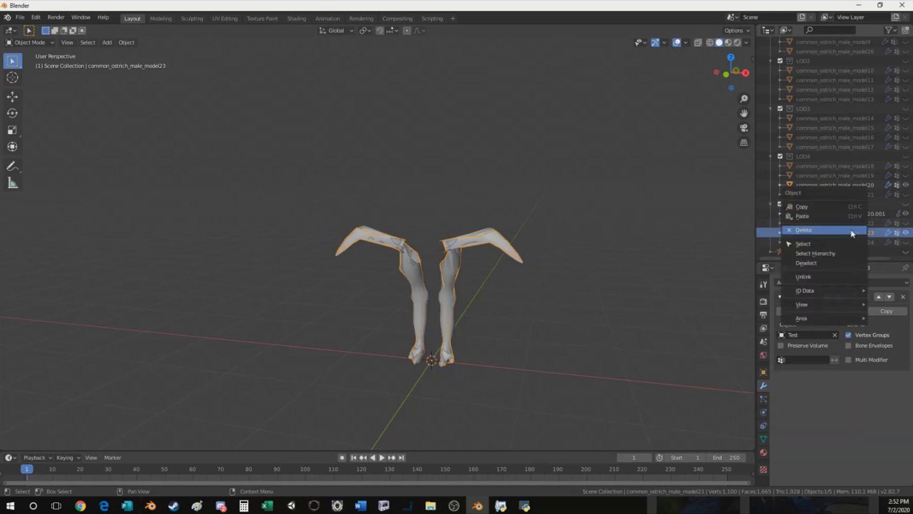
click(857, 223)
click(859, 217)
double_click(860, 223)
key(ctrl+v)
key(Return)
- Set the Decimate ratio of common_ostrich_male_model23 to 0.0578 and that of common_ostrich_male_model20 to 0.1625
drag(869, 418, 844, 418)
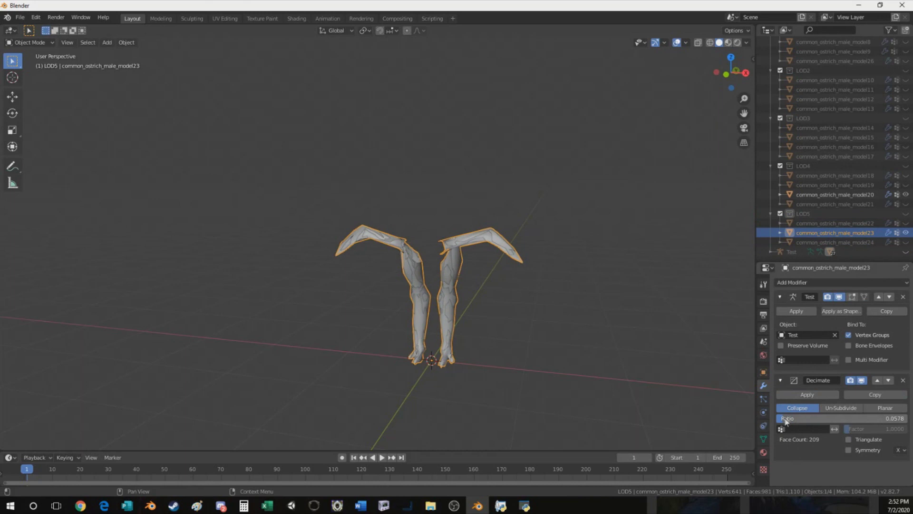
click(852, 194)
drag(806, 418, 797, 418)
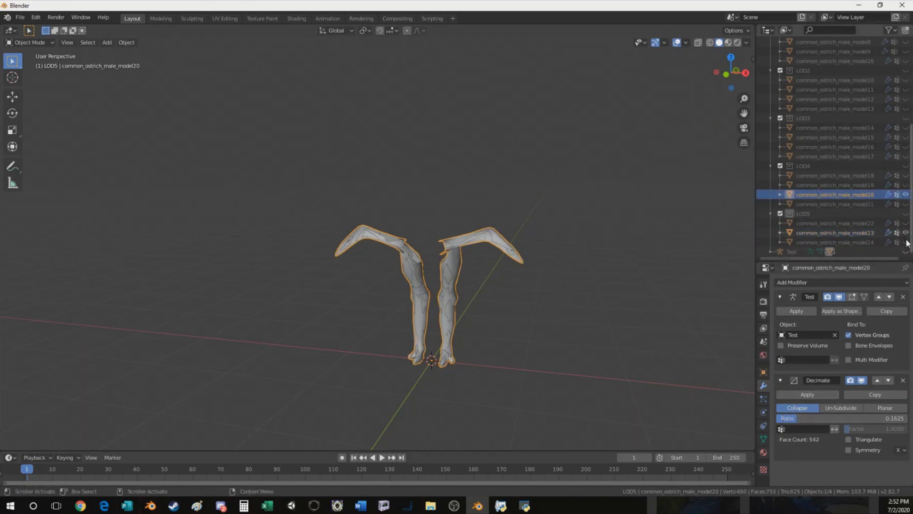
- Unhide the ostrich meshes in the LOD0 through LOD5 collections, leaving only common_ostrich_male_model0 hidden
scroll(885, 115, up, 7)
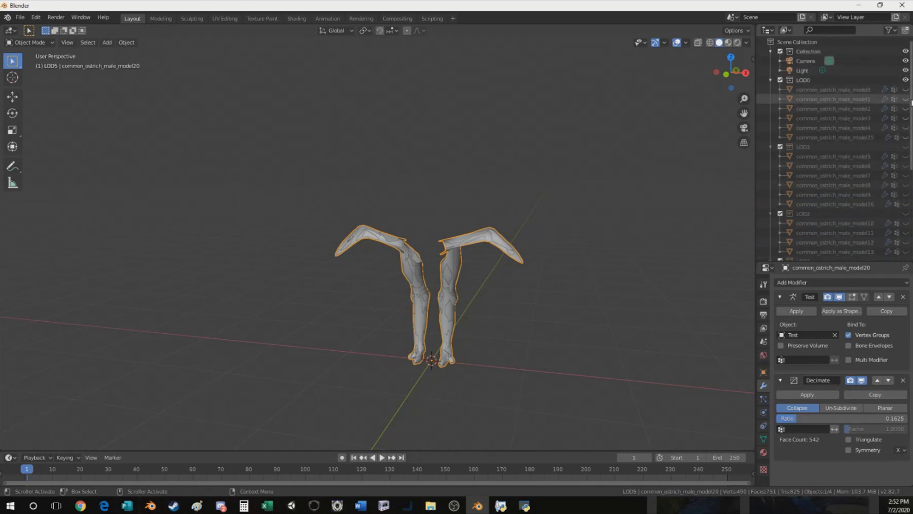
drag(906, 90, 908, 258)
scroll(868, 151, down, 5)
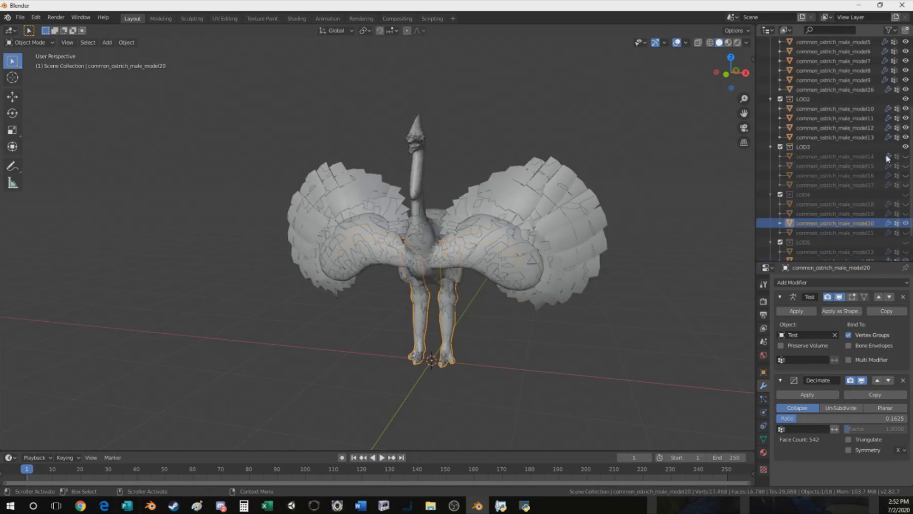
scroll(887, 157, down, 2)
drag(906, 138, 906, 232)
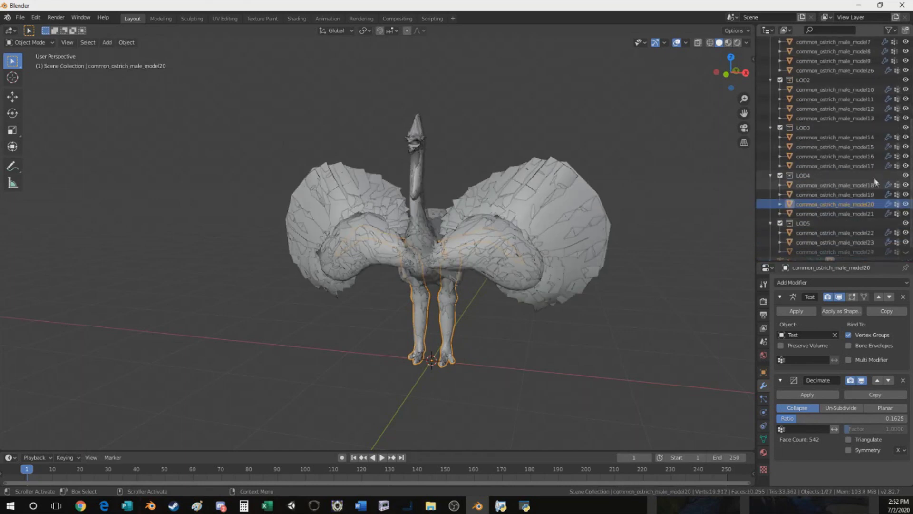
scroll(878, 185, down, 1)
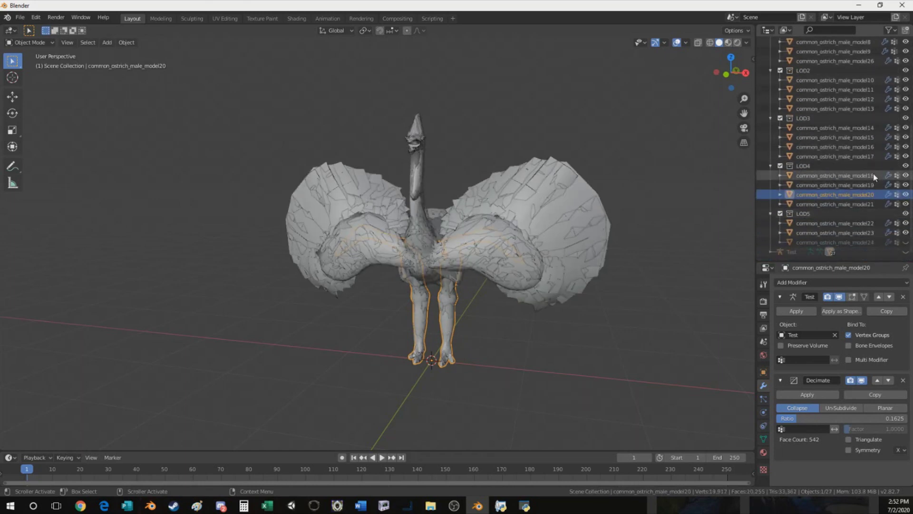
click(905, 242)
- Select the whole range of ostrich meshes from common_ostrich_male_model24 in LOD5 up to common_ostrich_male_model0 in LOD0
click(860, 241)
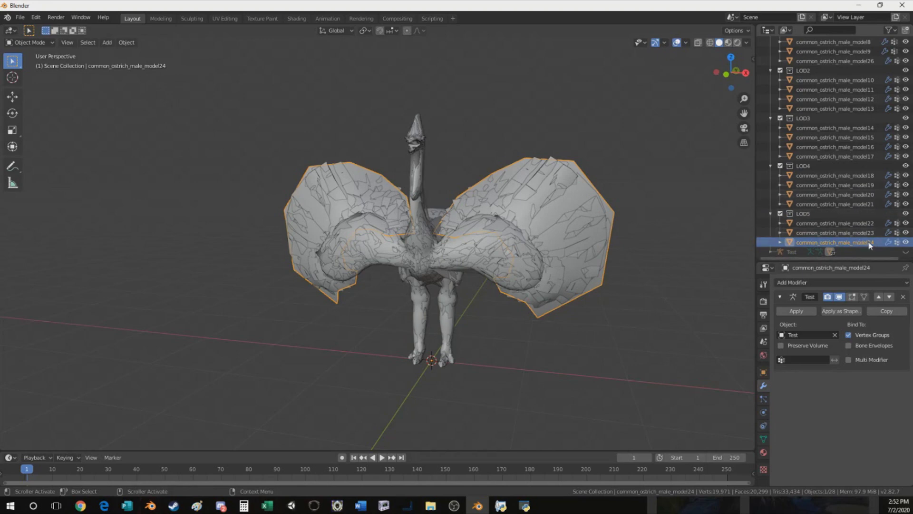
scroll(854, 143, up, 8)
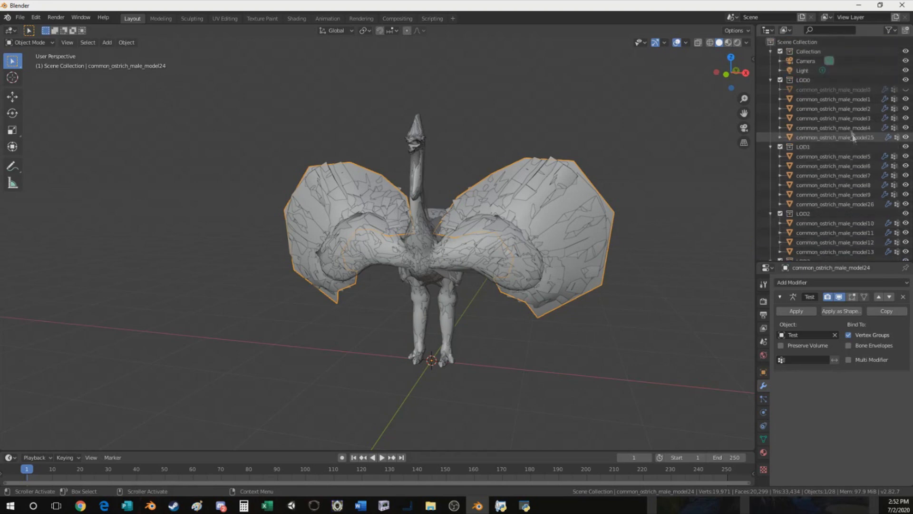
shift+click(840, 90)
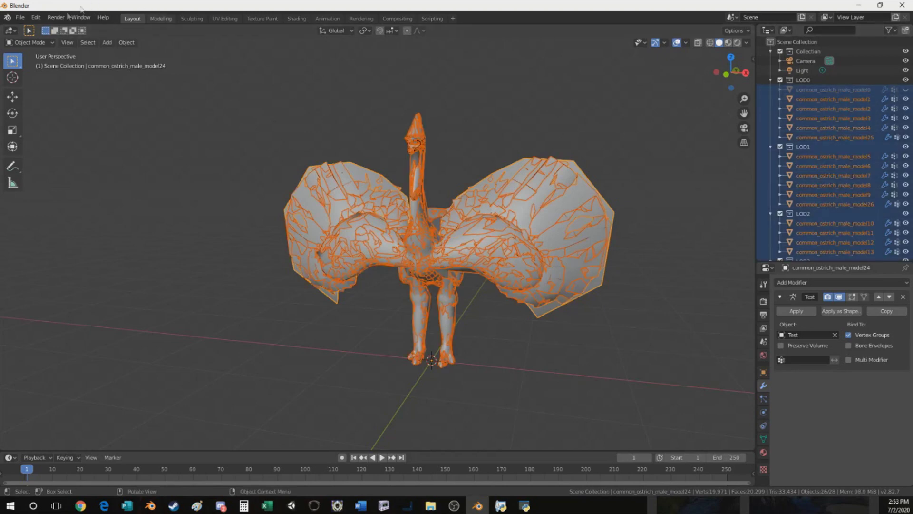
- Export the model in Cobra Model (.mdl2) format over common_ostrich_male.mdl2 in the Cassowary folder
click(19, 17)
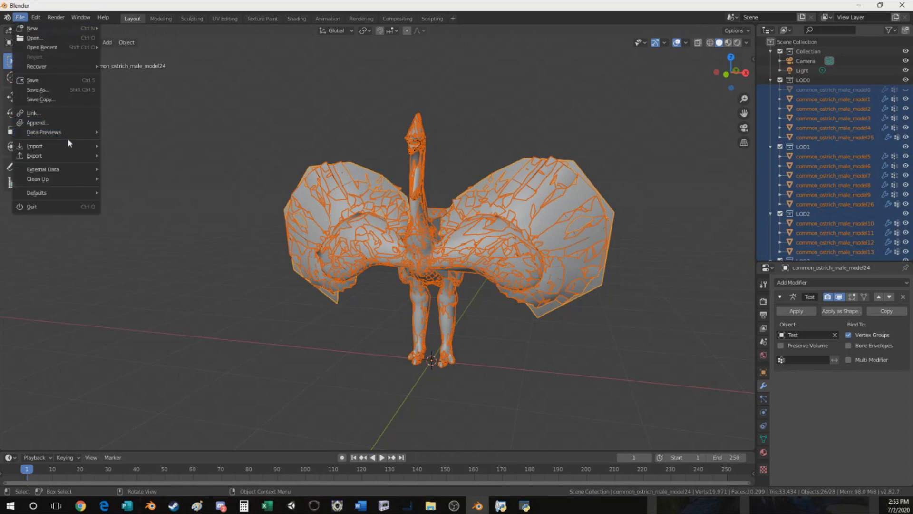
mouse_move(64, 156)
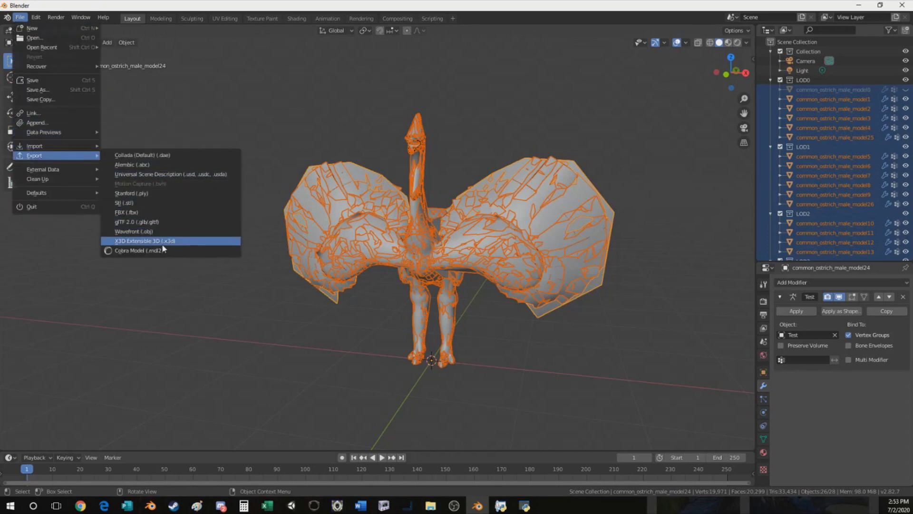
click(143, 250)
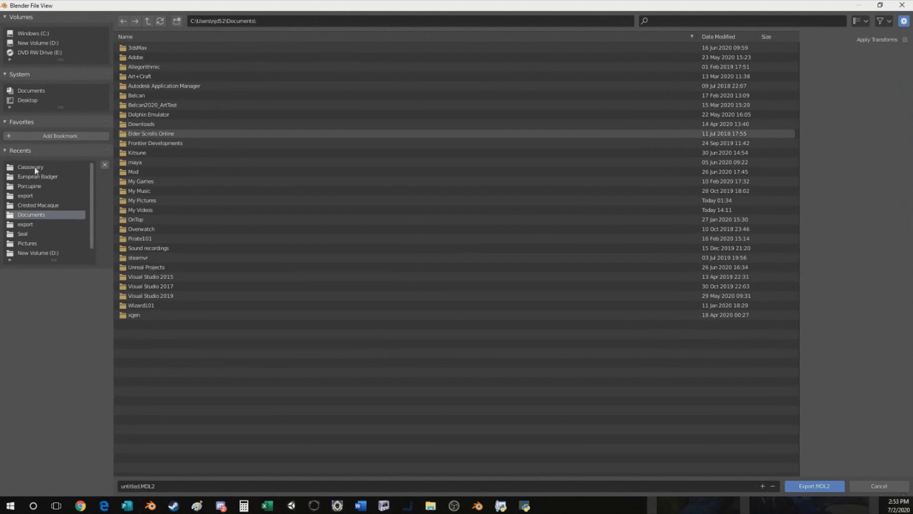
click(33, 167)
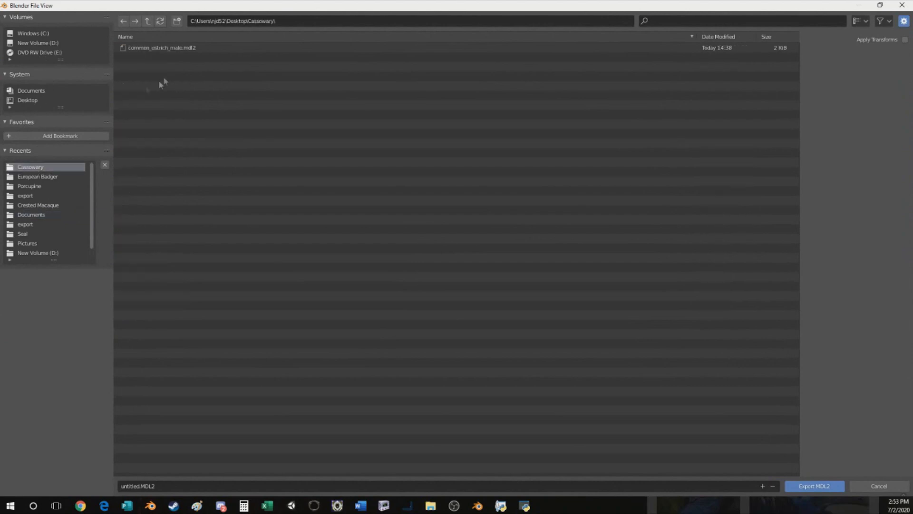
click(172, 50)
double_click(167, 49)
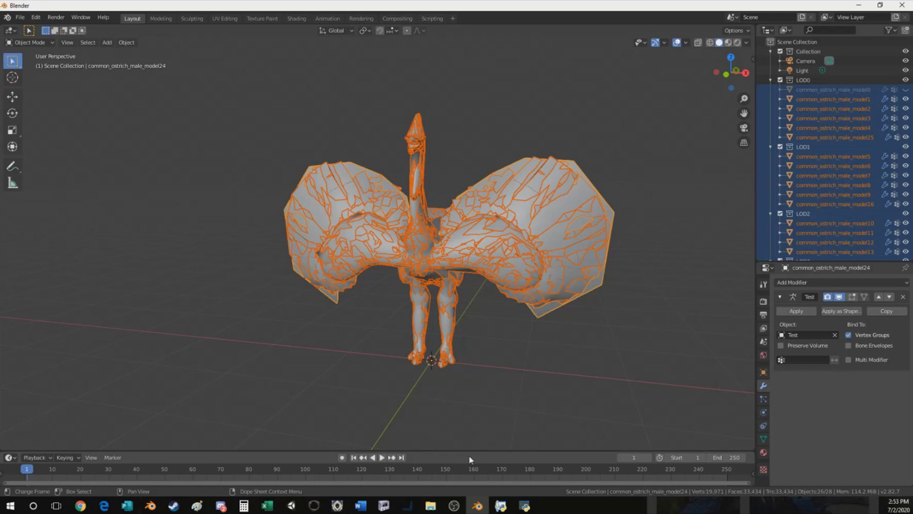
- Switch to File Explorer and open the Cassowary folder on the Desktop
middle_drag(510, 267, 479, 257)
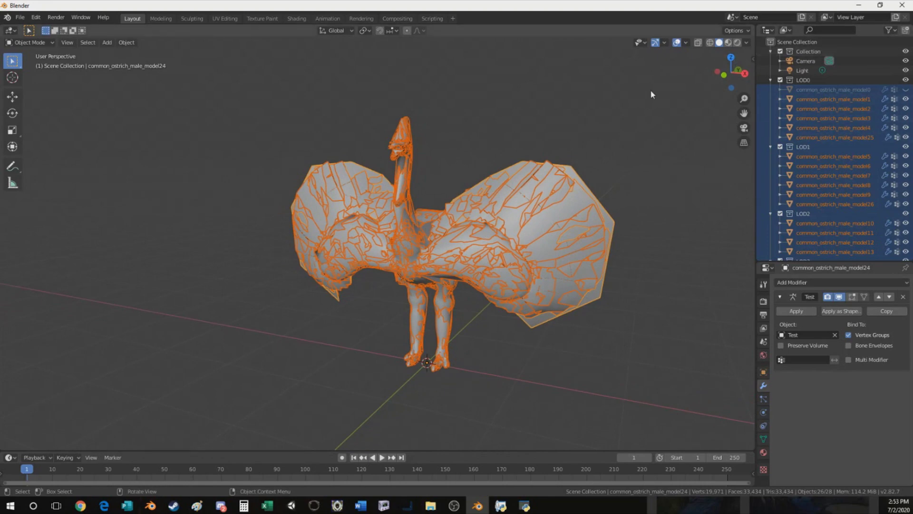
click(858, 5)
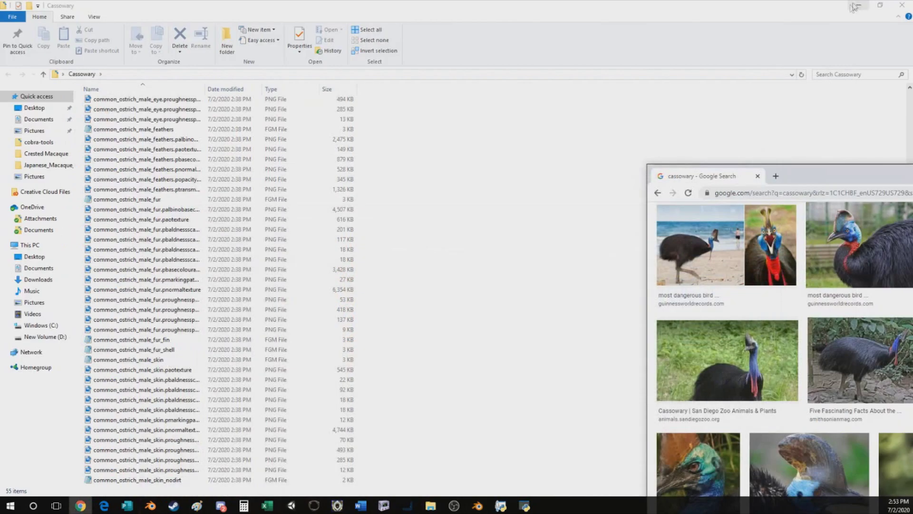
click(39, 121)
click(34, 108)
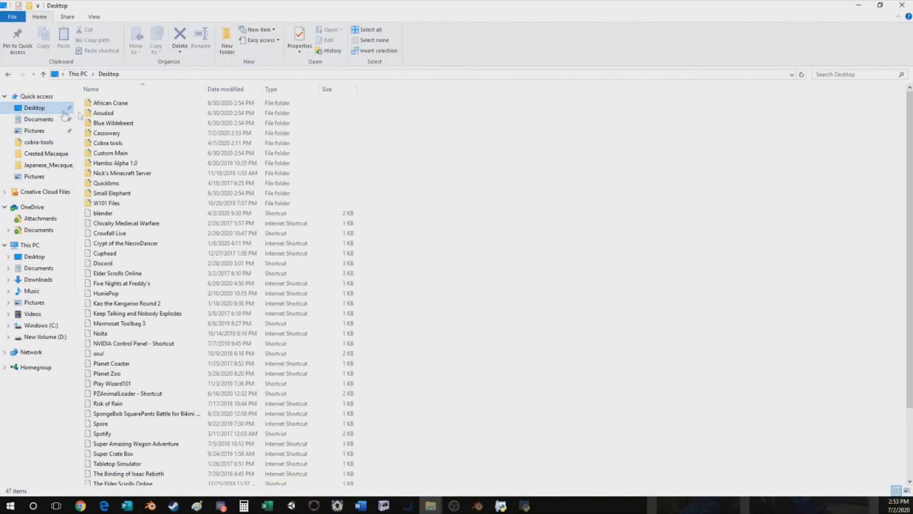
double_click(170, 135)
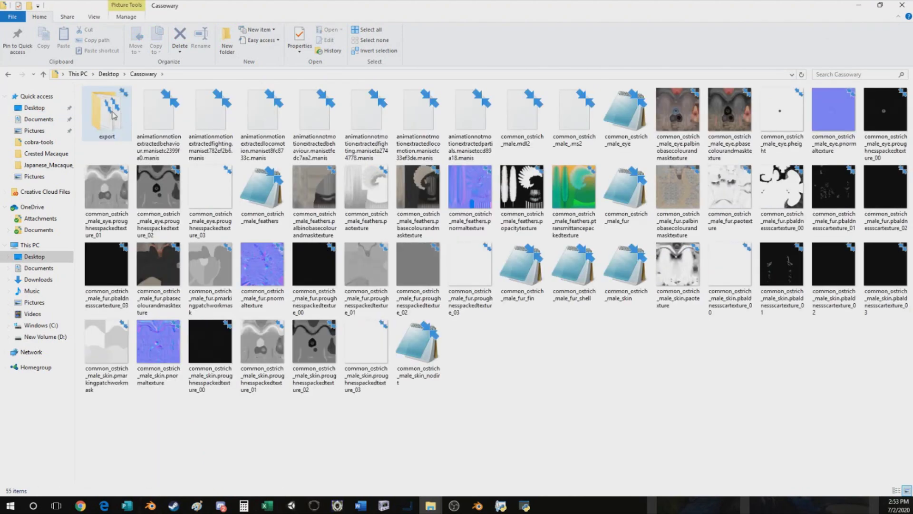
- Open the export subfolder of the Cassowary folder and select the exported common_ostrich_male.mdl2 file
click(113, 115)
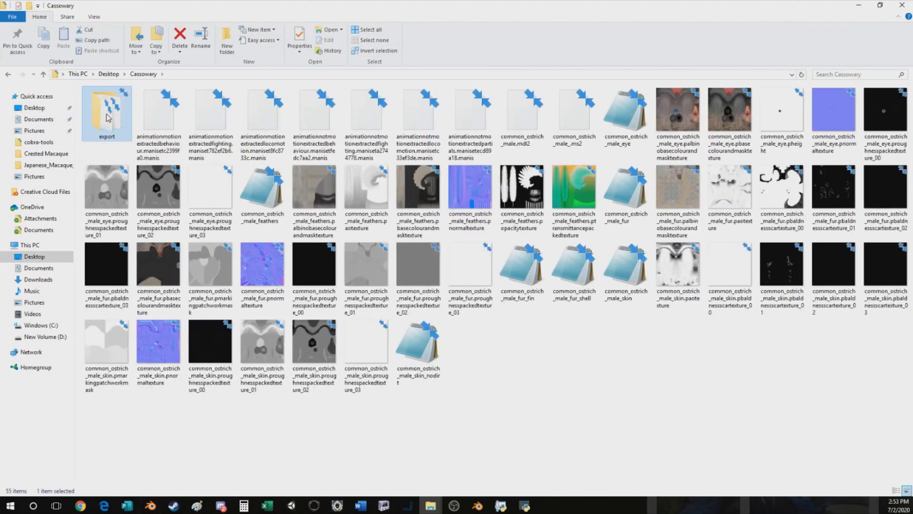
double_click(109, 118)
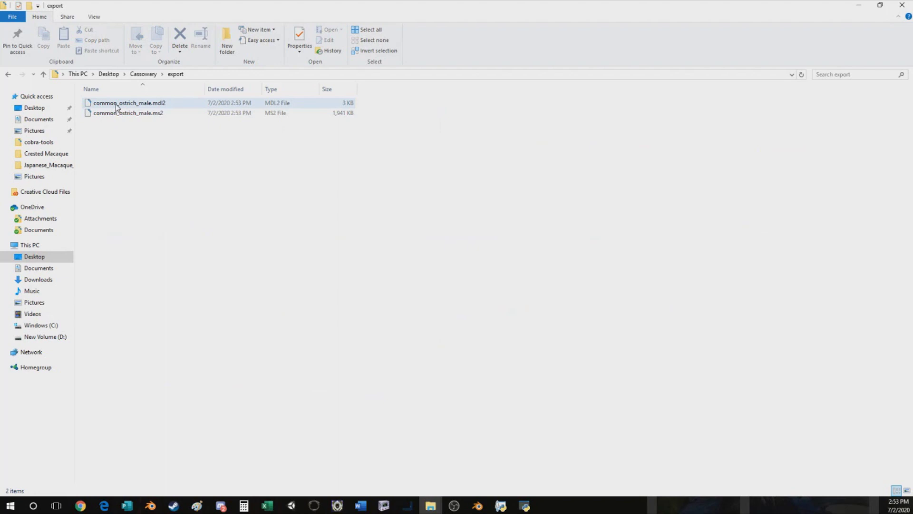
click(116, 106)
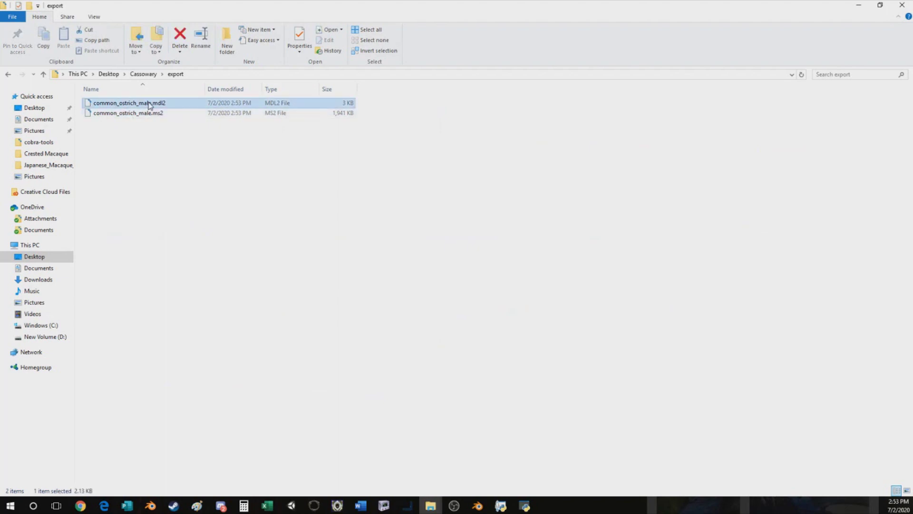
- Switch to OVL Tool and inject common_ostrich_male.mdl2 from the Desktop's Cassowary export folder into the loaded Common_Ostrich_Male.ovl
click(523, 503)
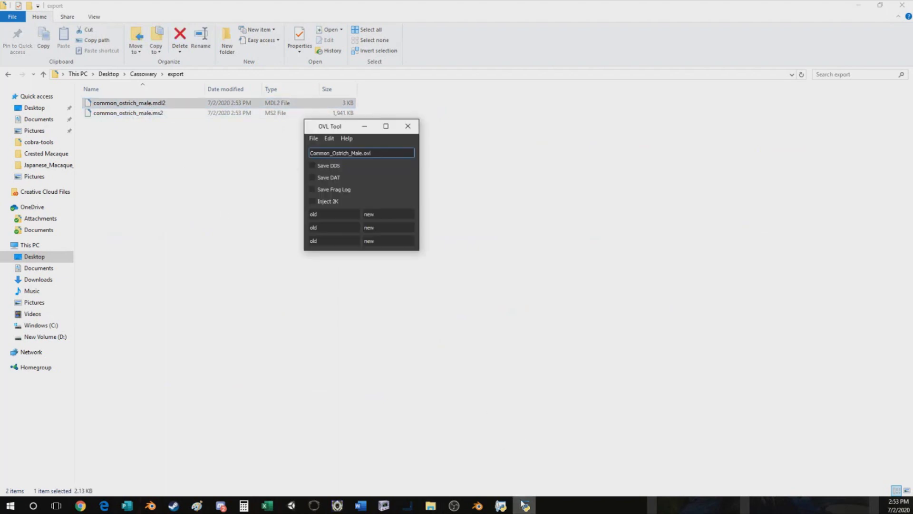
click(329, 139)
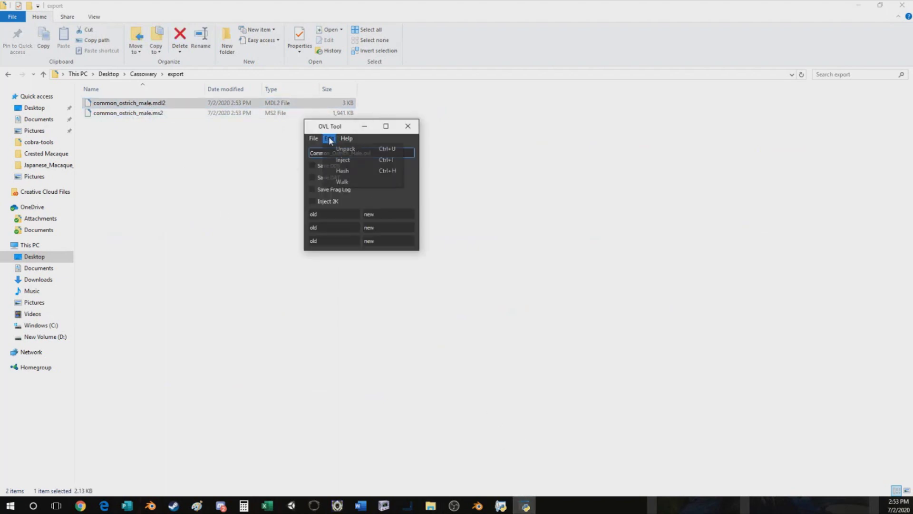
click(341, 160)
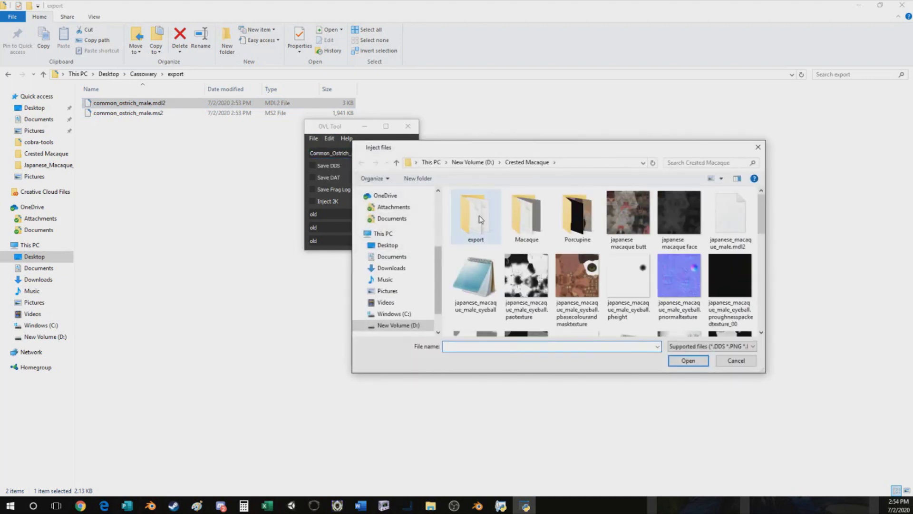
scroll(402, 209, up, 4)
click(401, 213)
double_click(476, 241)
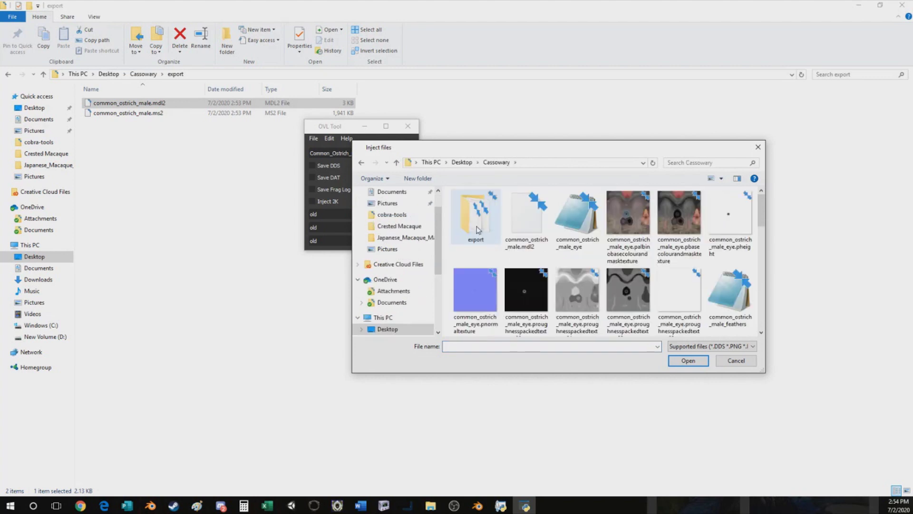
double_click(476, 224)
double_click(464, 205)
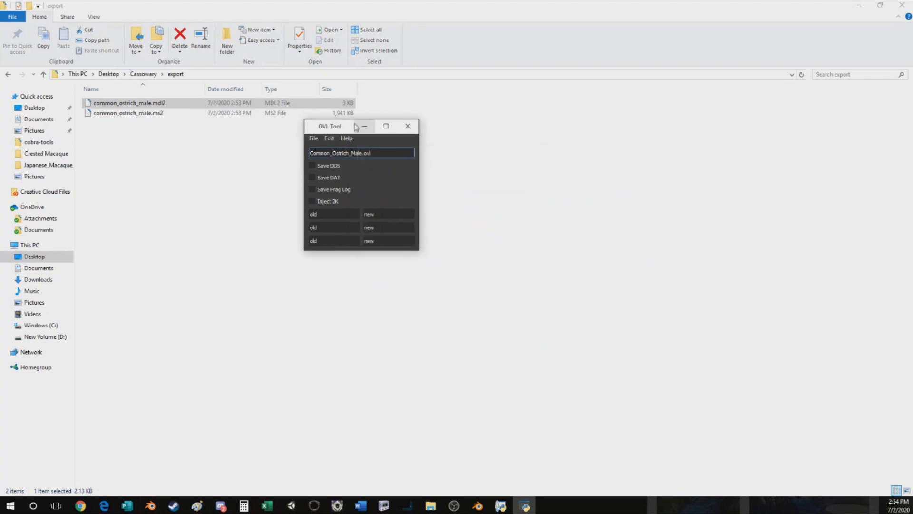
- Save the OVL over Common_Ostrich_Male.ovl in Planet Zoo's Animals > Flightless_Birds > Common_Ostrich > Common_Ostrich_Male folder, replacing the existing file
click(313, 139)
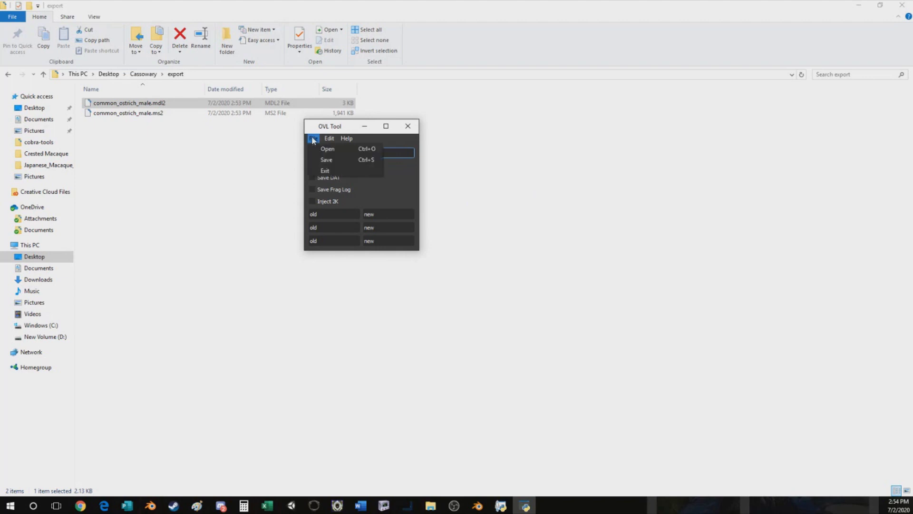
click(326, 159)
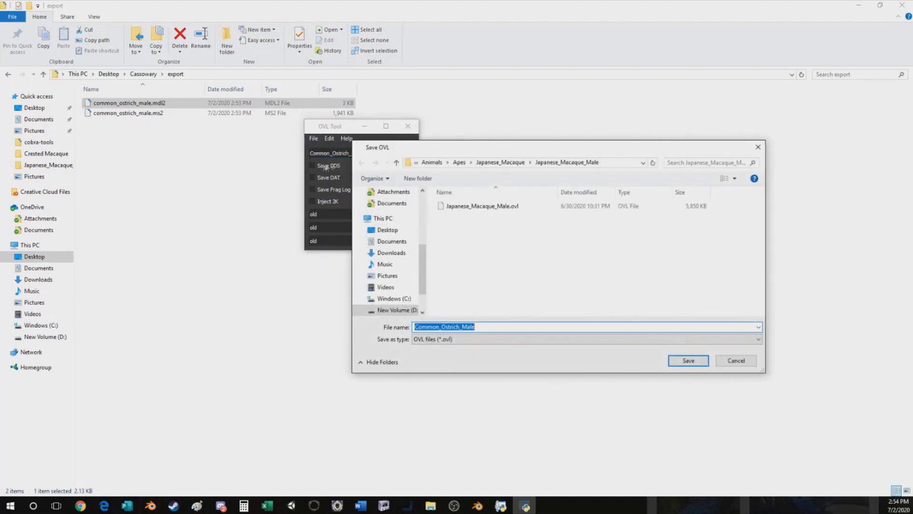
click(431, 162)
scroll(463, 252, down, 3)
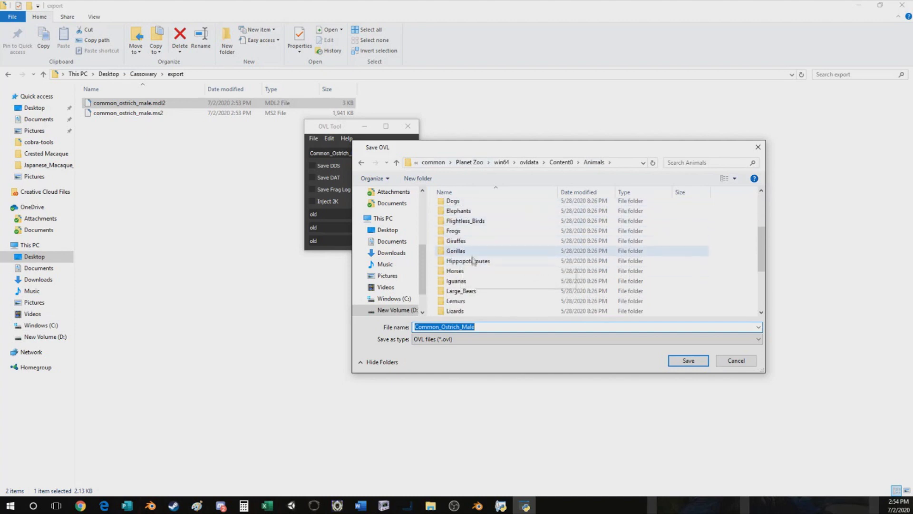
scroll(473, 257, up, 3)
scroll(471, 266, down, 1)
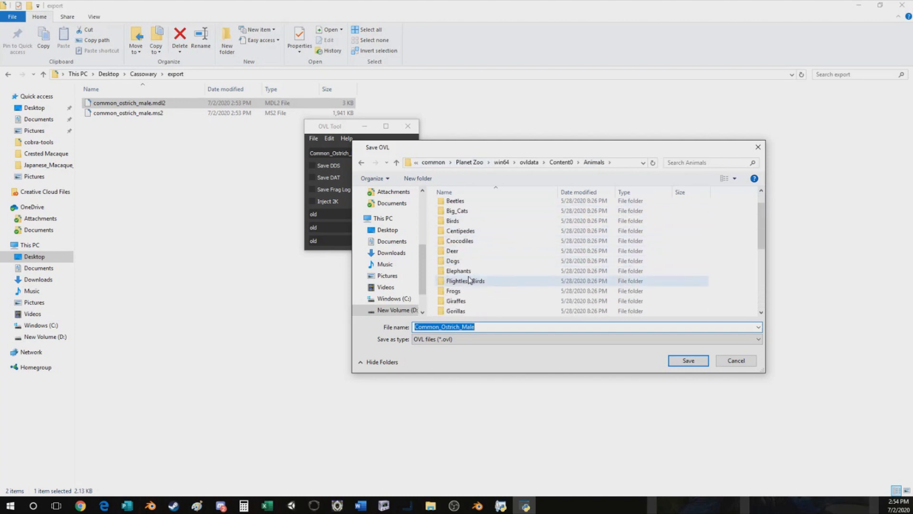
double_click(464, 281)
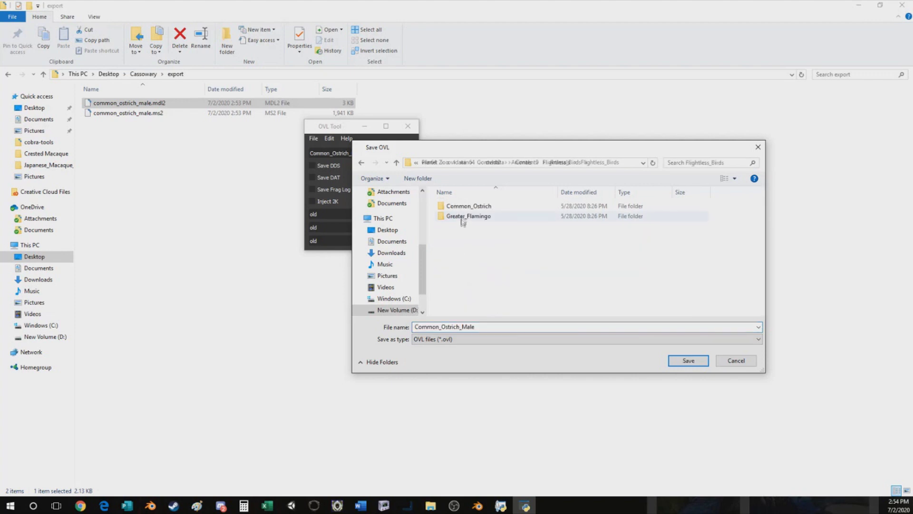
double_click(468, 207)
double_click(476, 226)
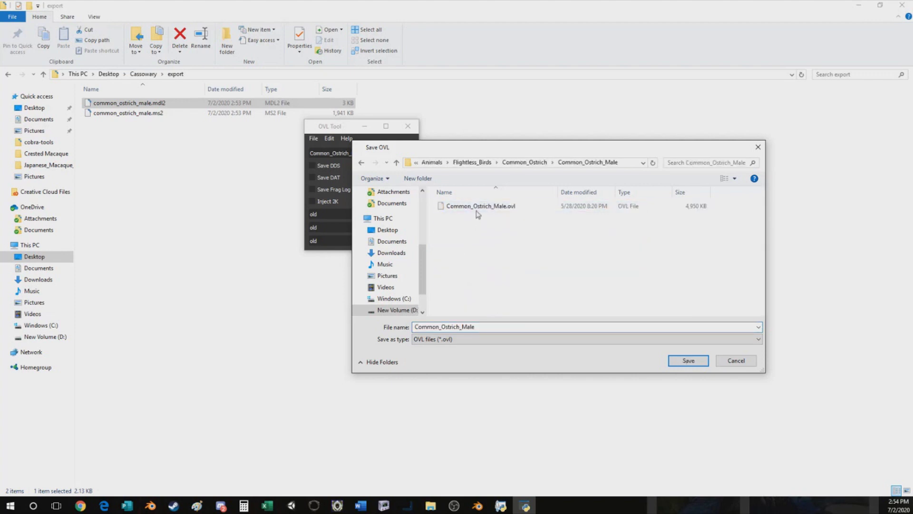
double_click(476, 208)
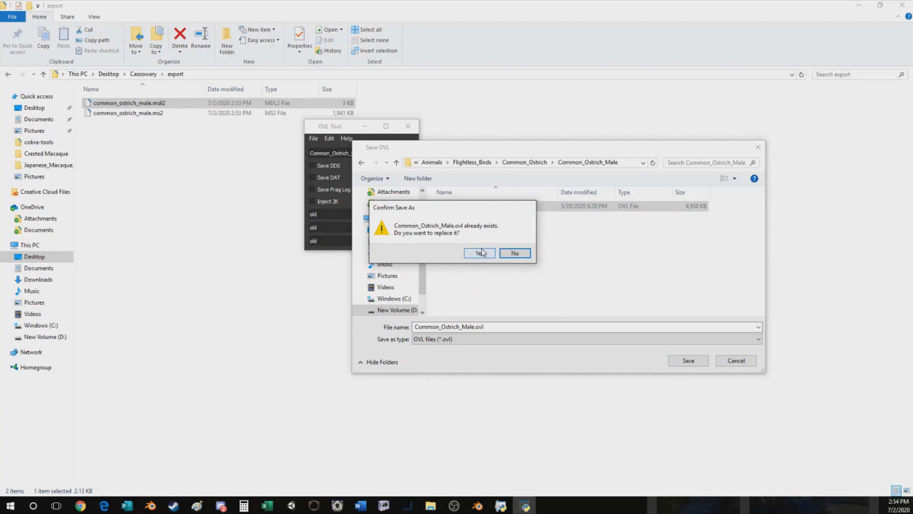
click(481, 252)
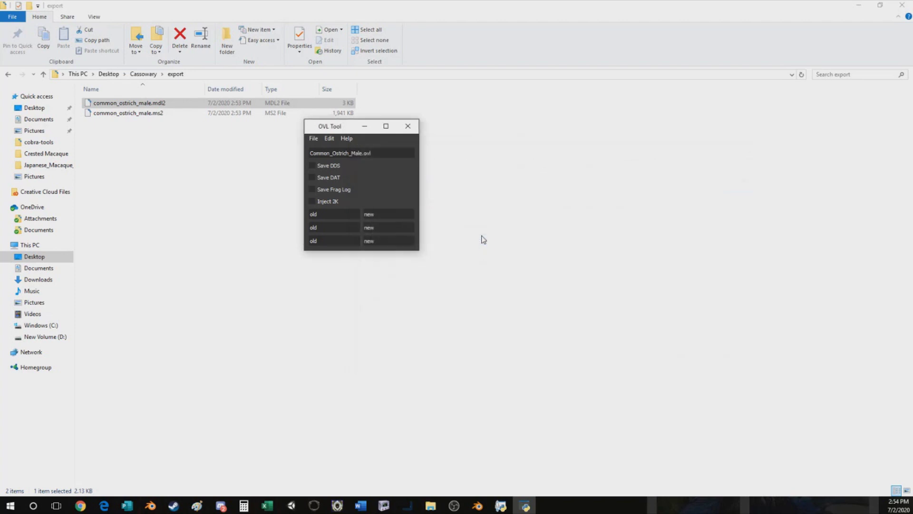